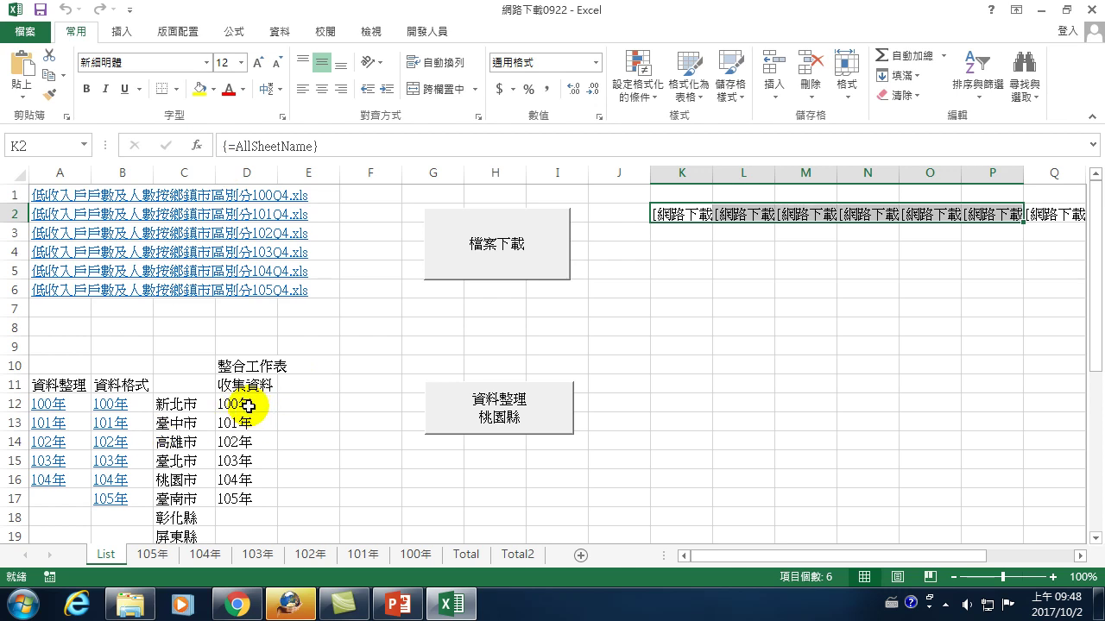
- Look over the Total2, Total and List sheets, selecting the 100年 label and column C region names
left_click(248, 405)
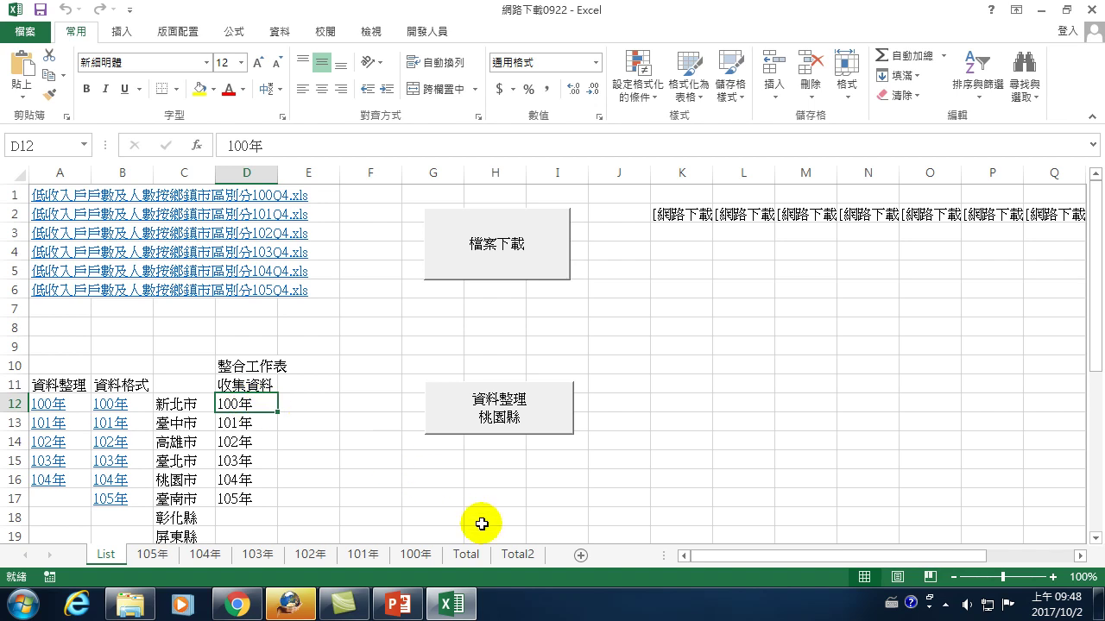
left_click(517, 554)
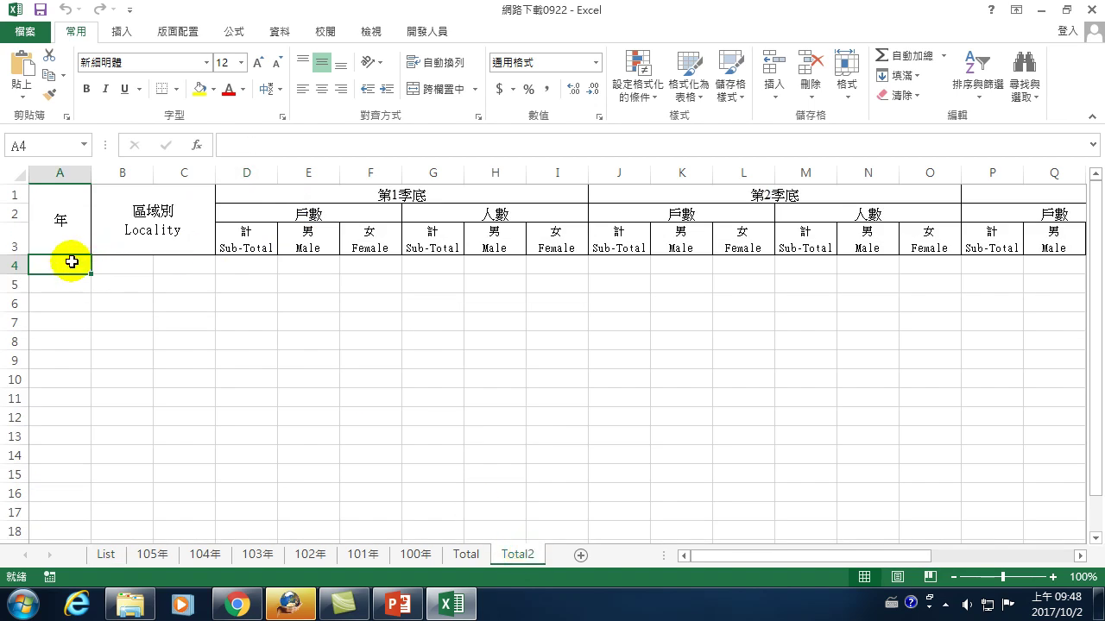
left_click_drag(73, 263, 82, 418)
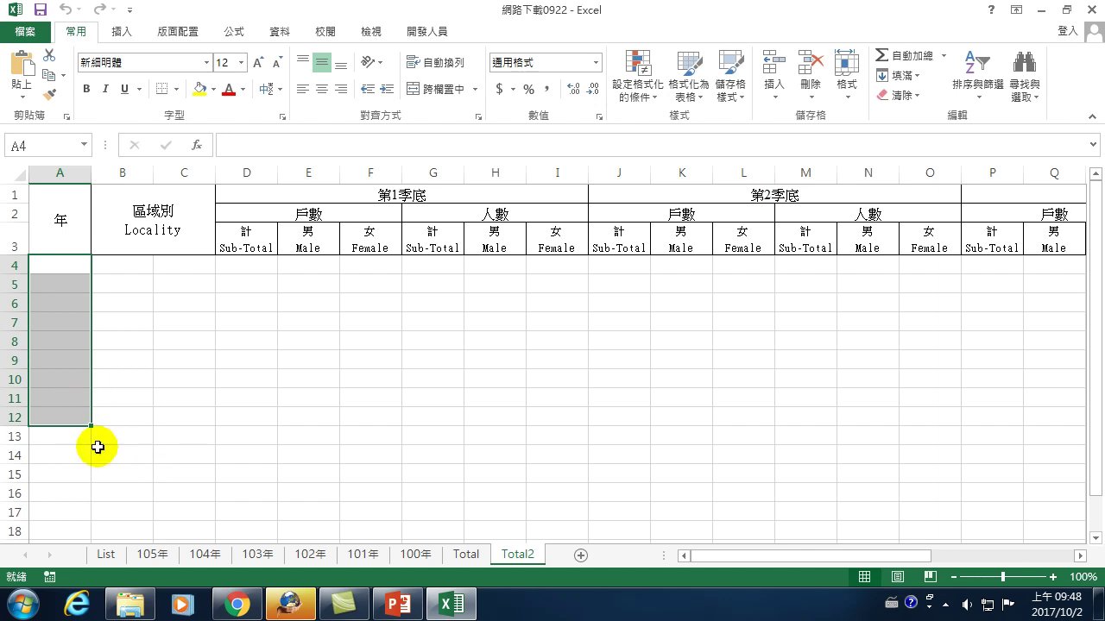
left_click(466, 554)
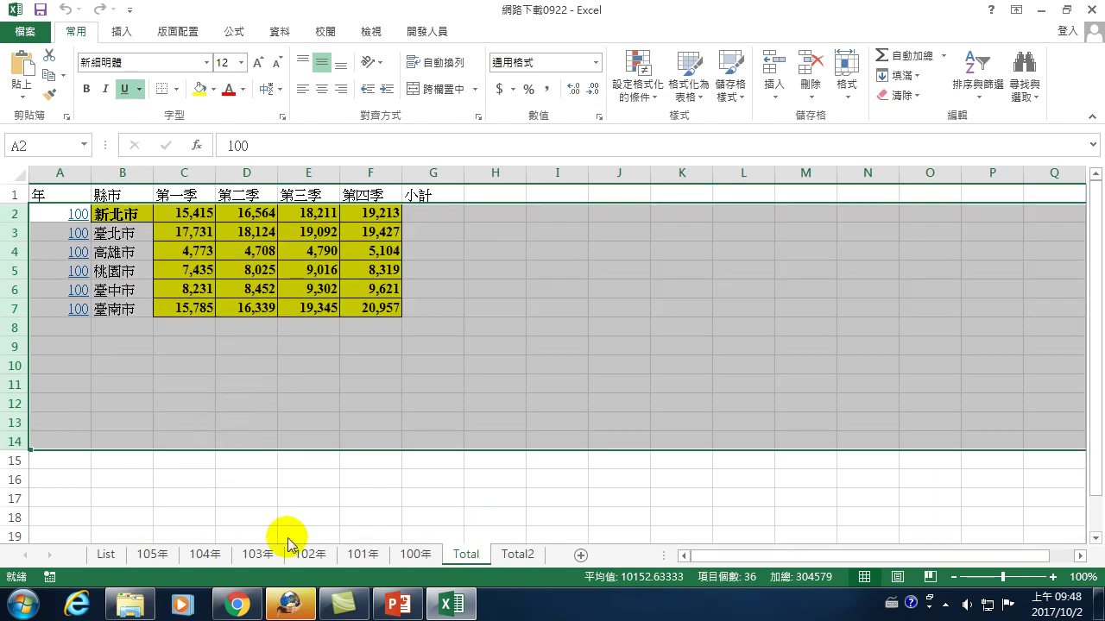
left_click(105, 554)
mouse_move(181, 404)
left_mouse_down()
mouse_move(190, 558)
mouse_move(185, 499)
left_mouse_up()
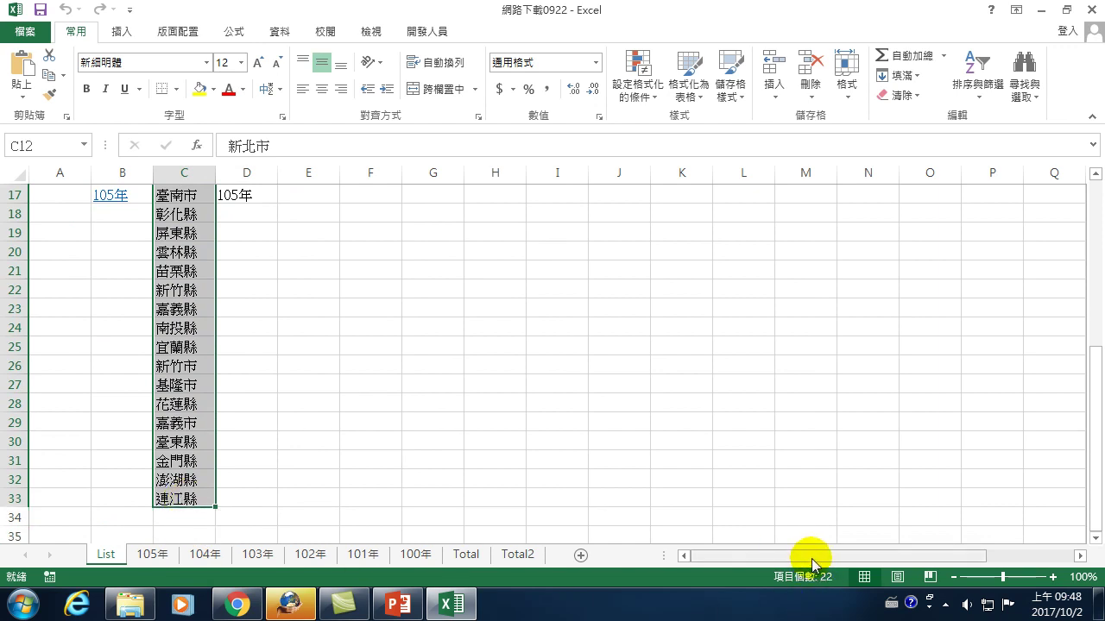
- Select the 100年 label in D12 on List, then go to Total2 and select cell A4
scroll(328, 343, "up", 5)
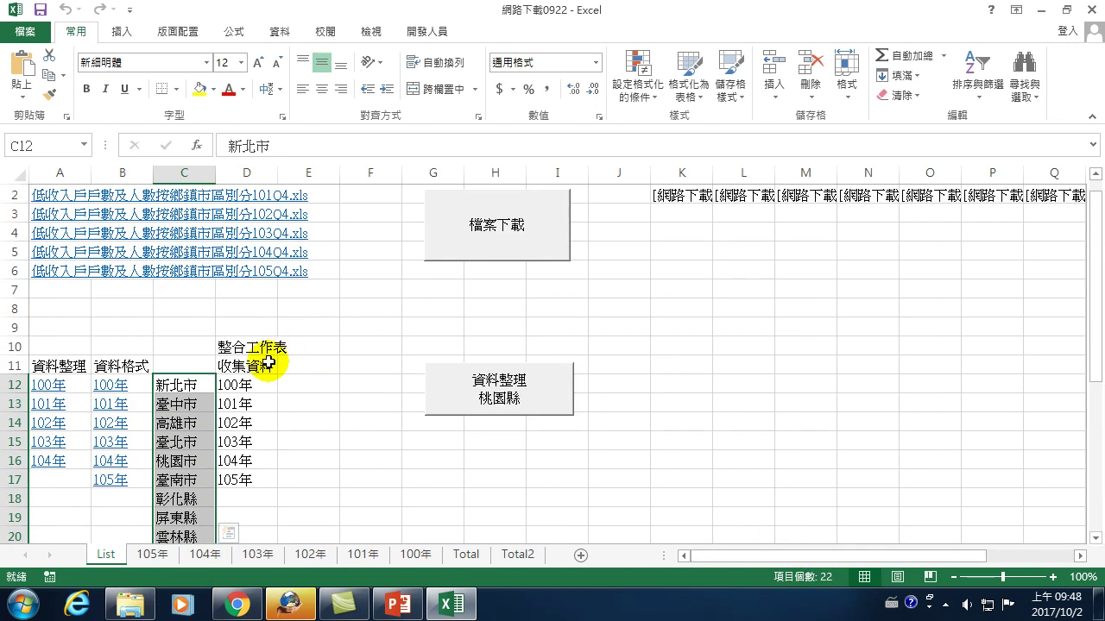
left_click(229, 386)
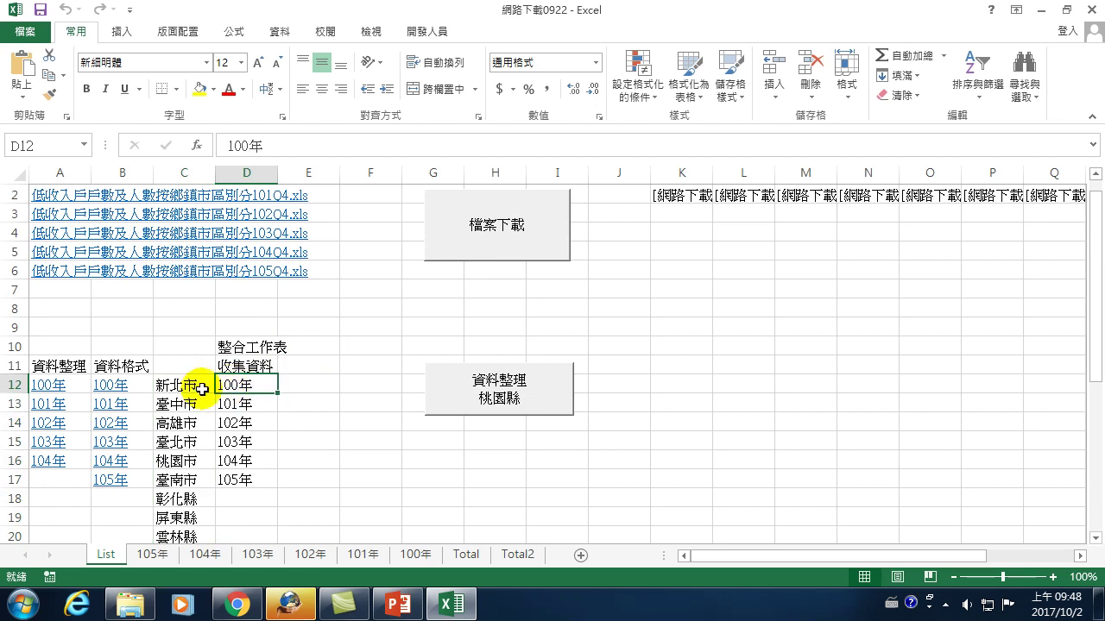
left_click(523, 555)
mouse_move(64, 263)
left_mouse_down()
mouse_move(79, 459)
mouse_move(57, 444)
mouse_move(58, 263)
mouse_move(55, 493)
left_mouse_up()
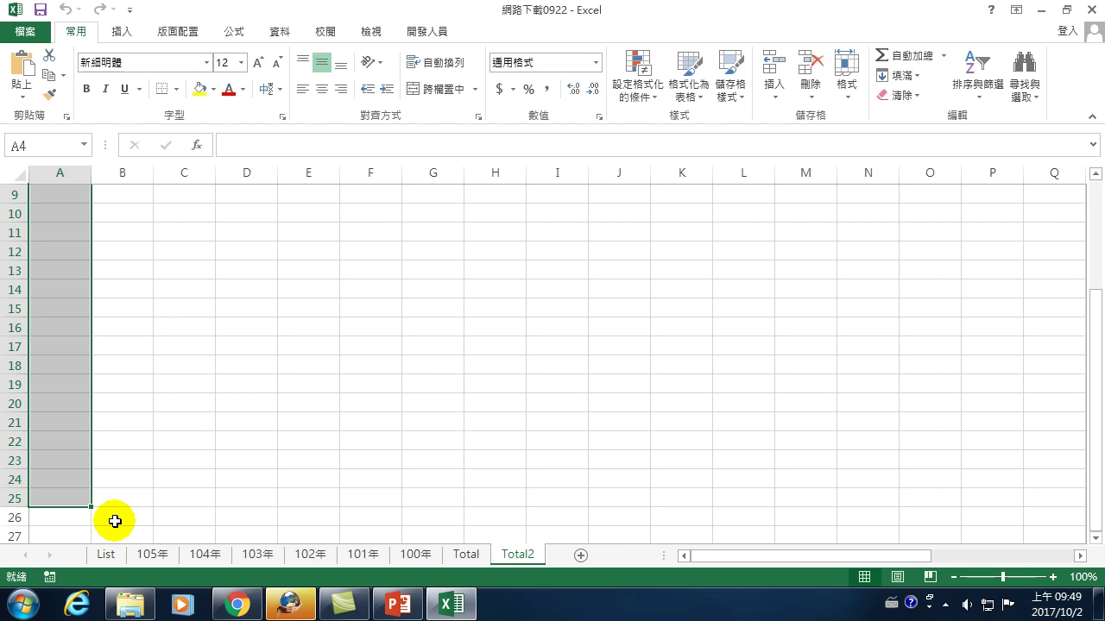
scroll(127, 399, "up", 3)
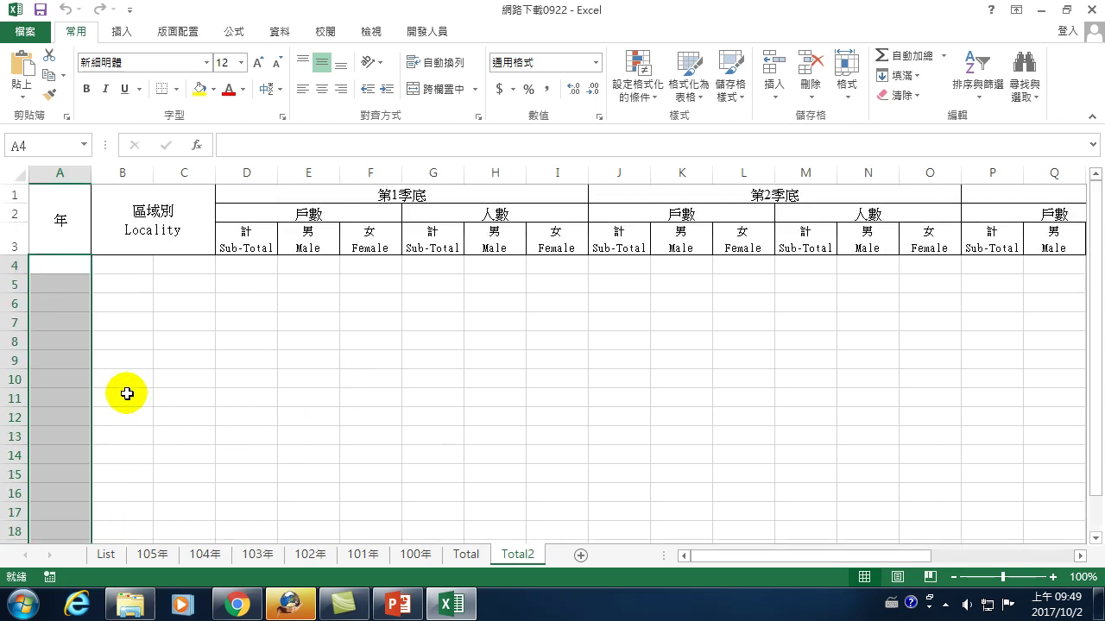
left_click(61, 265)
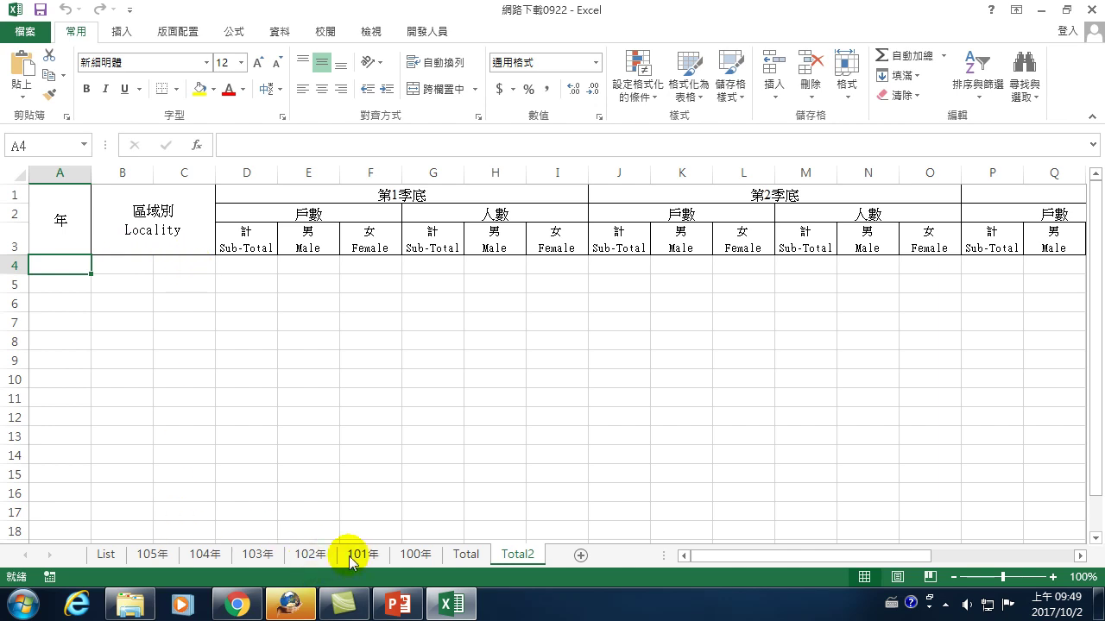
left_click(416, 554)
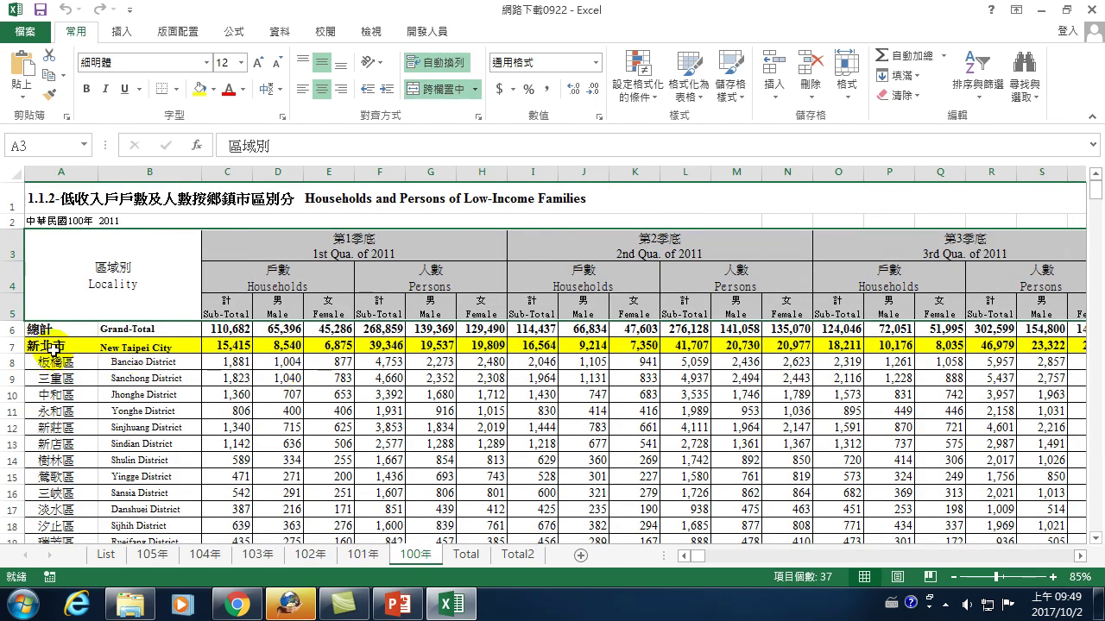
left_click_drag(49, 347, 842, 511)
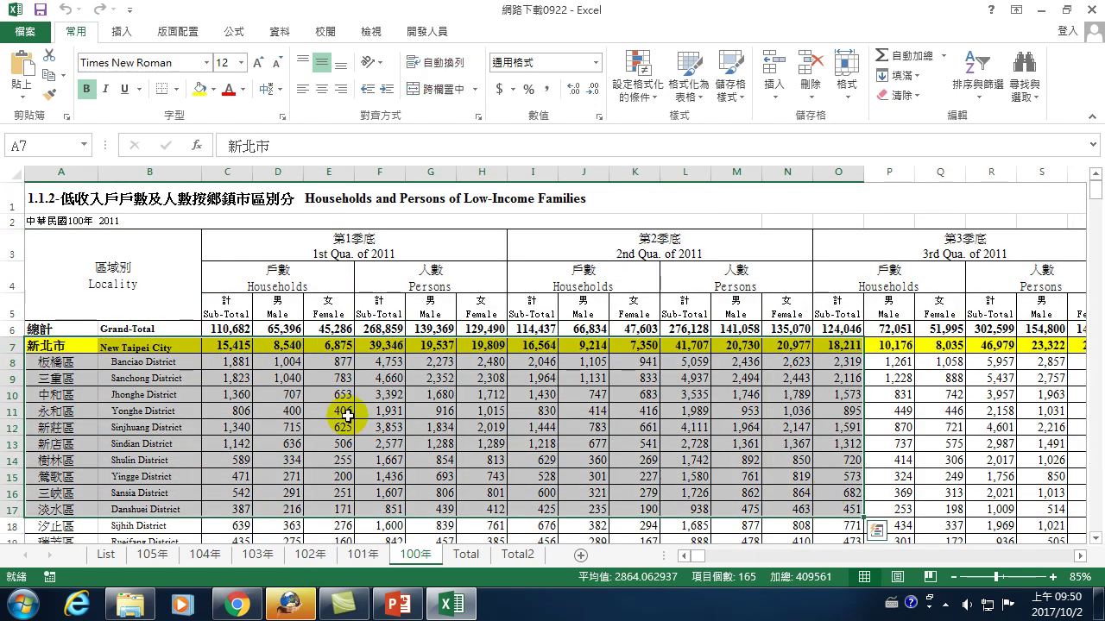
left_click(136, 389)
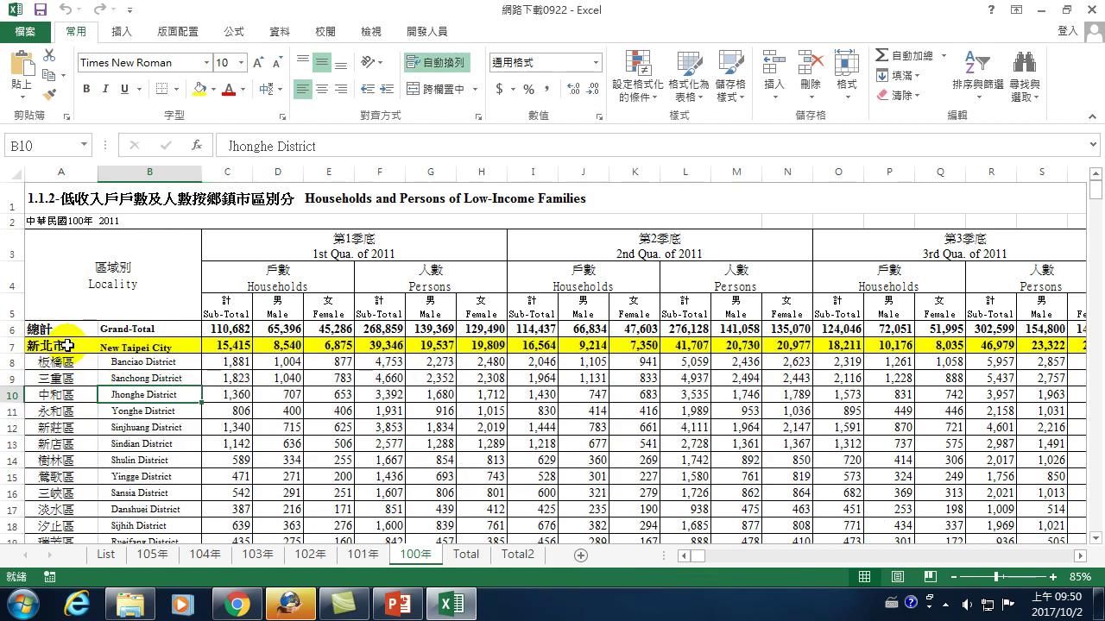
left_click_drag(67, 345, 54, 370)
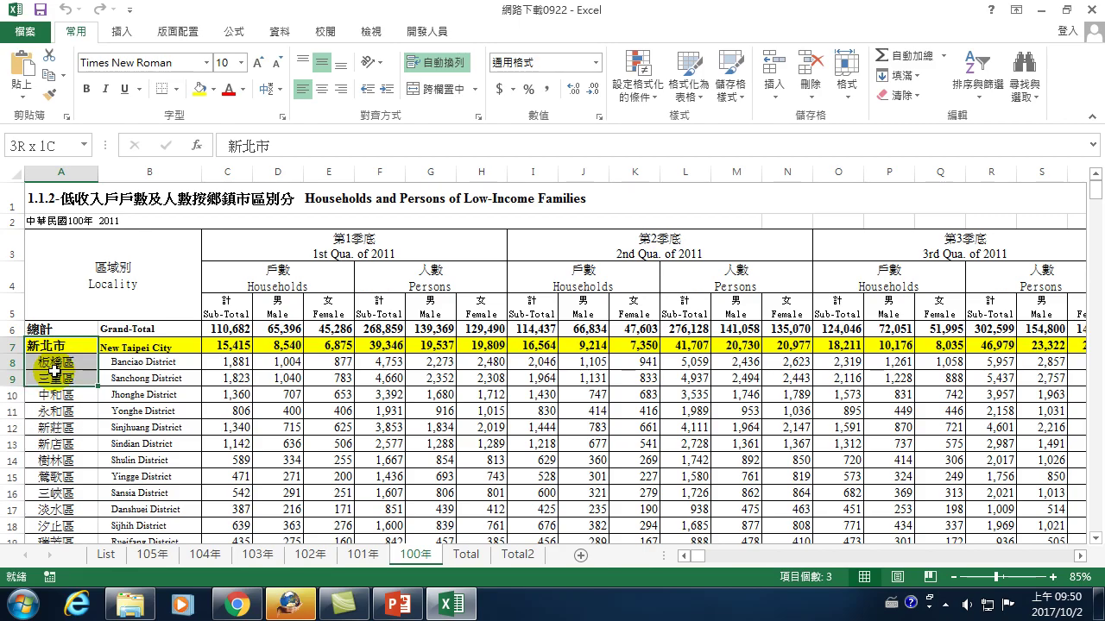
left_click(54, 346)
mouse_move(53, 345)
left_mouse_down()
mouse_move(53, 617)
mouse_move(39, 483)
left_mouse_up()
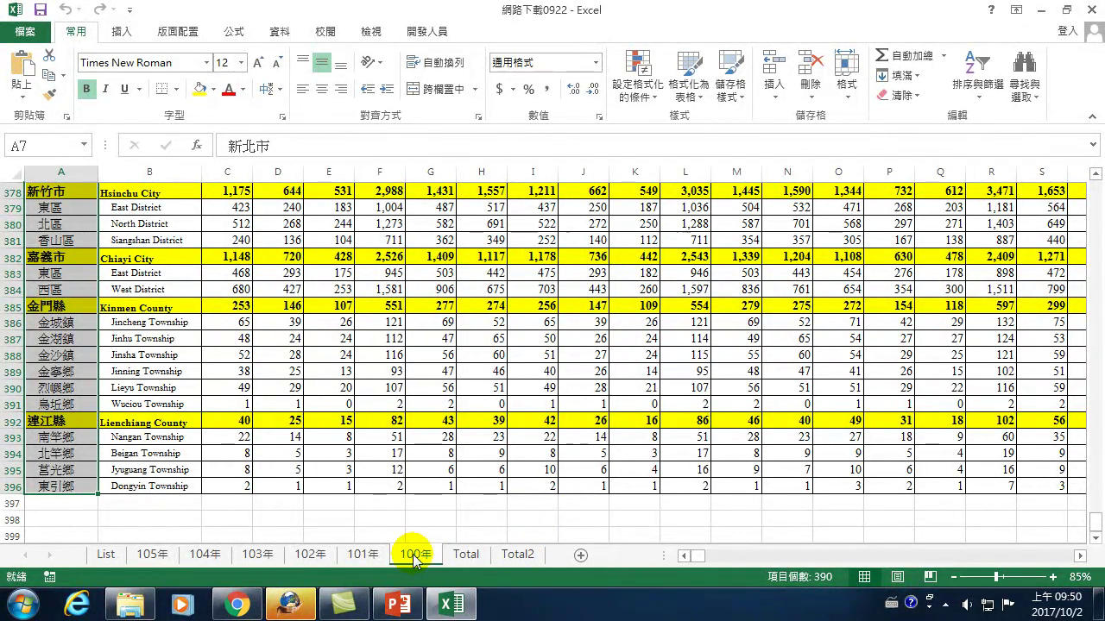
- On Total2, enter 100年 in A4 and fill a year series down to A17
left_click(518, 556)
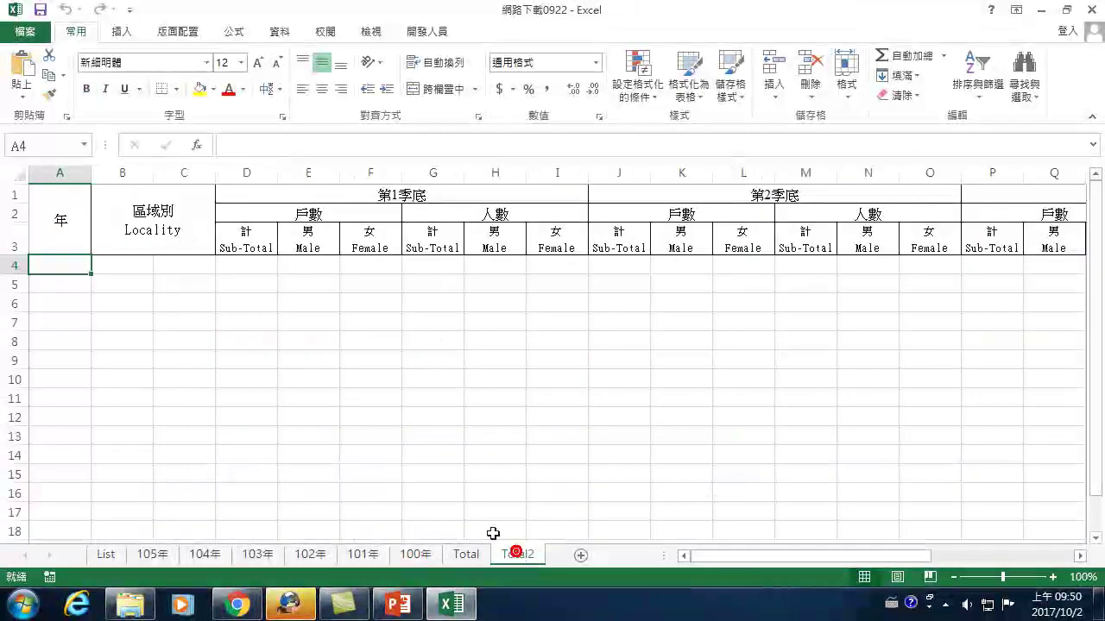
type("100")
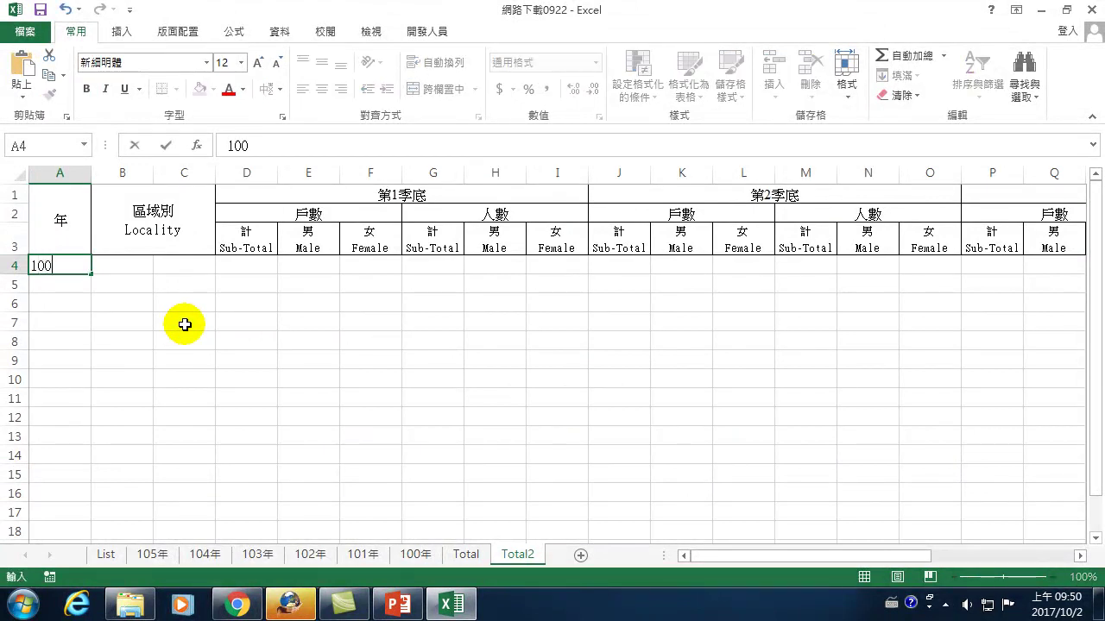
key("space")
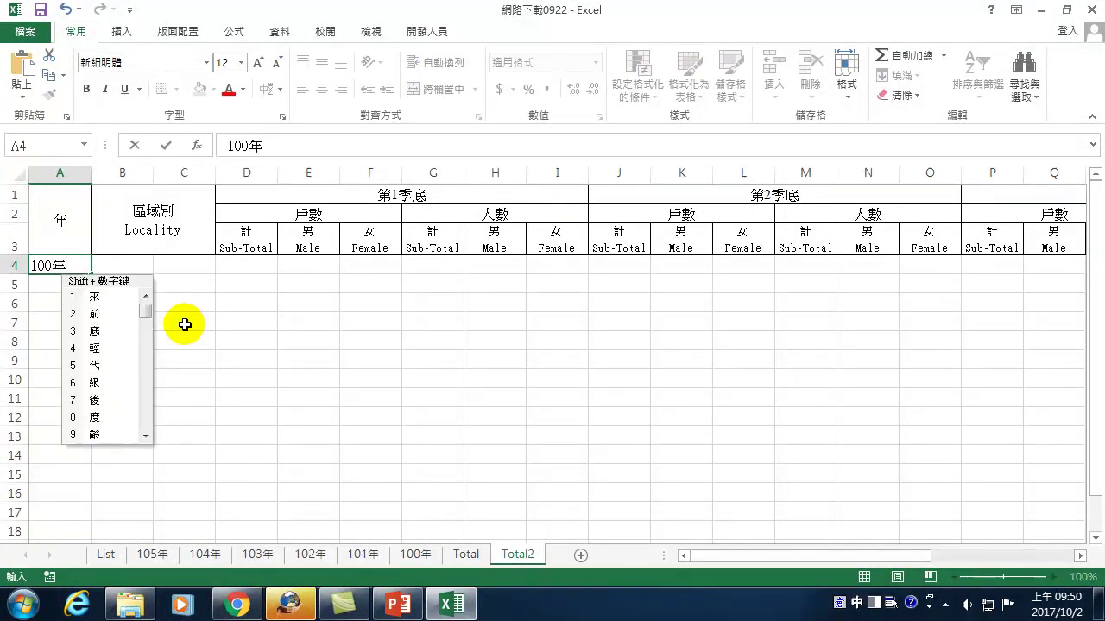
key("Return")
key("Return")
left_click(88, 265)
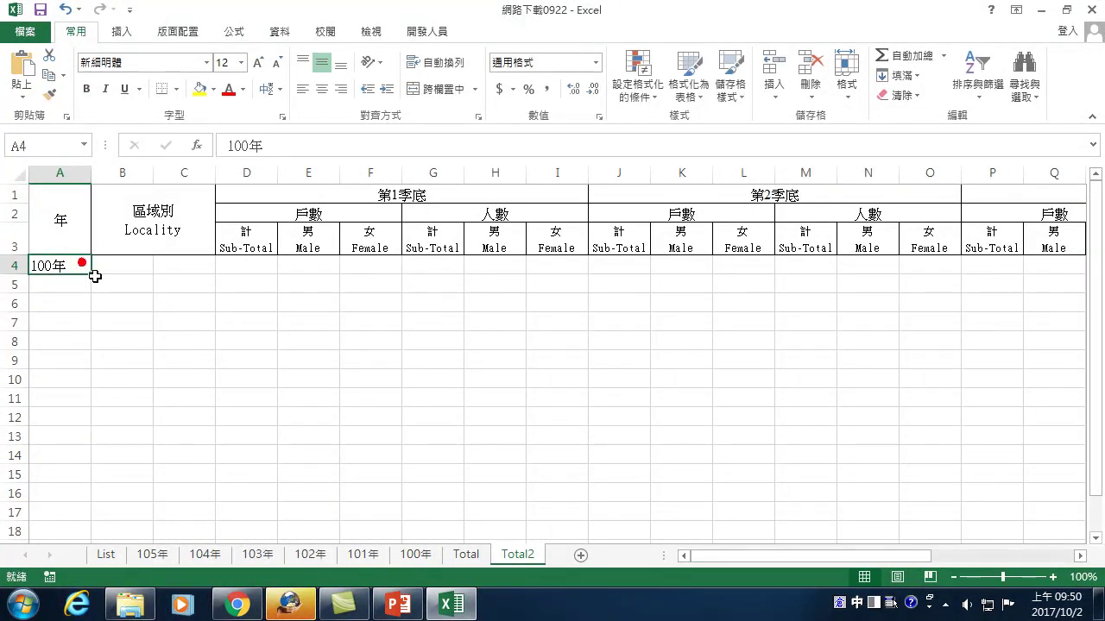
left_click_drag(90, 275, 94, 522)
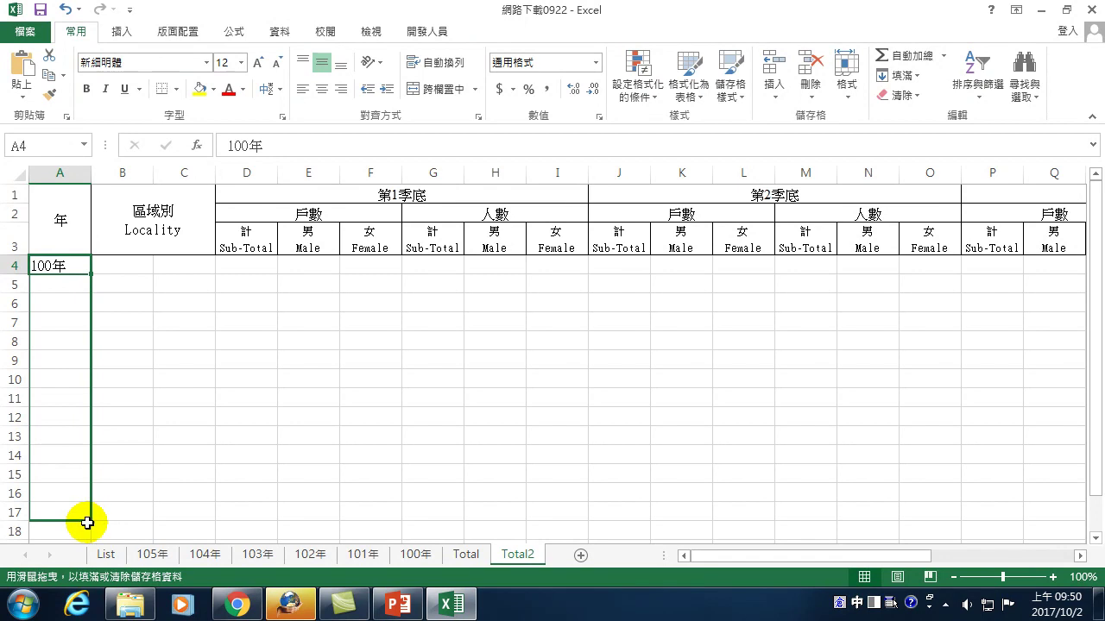
left_click_drag(87, 523, 87, 522)
- Undo the year series and the A4 entry, then move through Total back to List
key("ctrl+z")
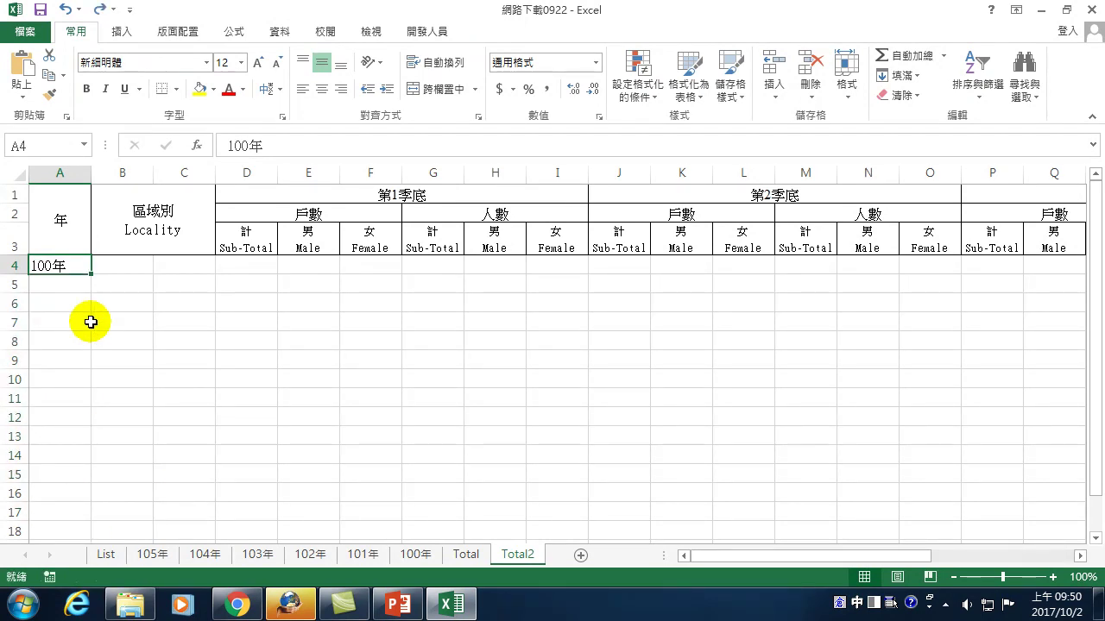
key("ctrl+z")
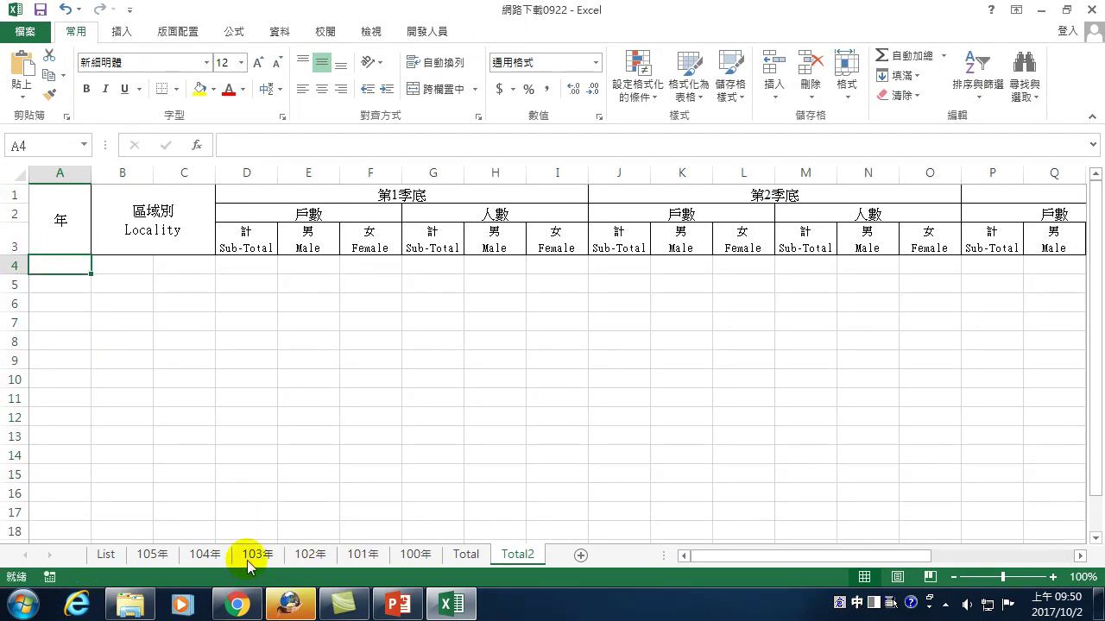
left_click(466, 555)
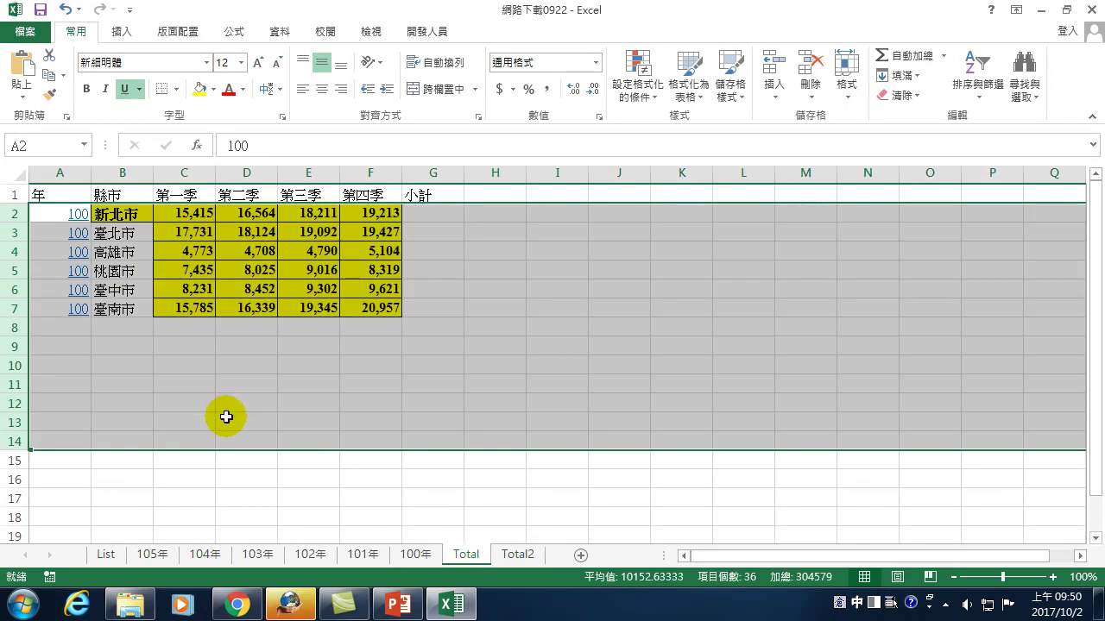
key("ctrl+Page_Up")
key("ctrl+Page_Up")
key("ctrl+Page_Up")
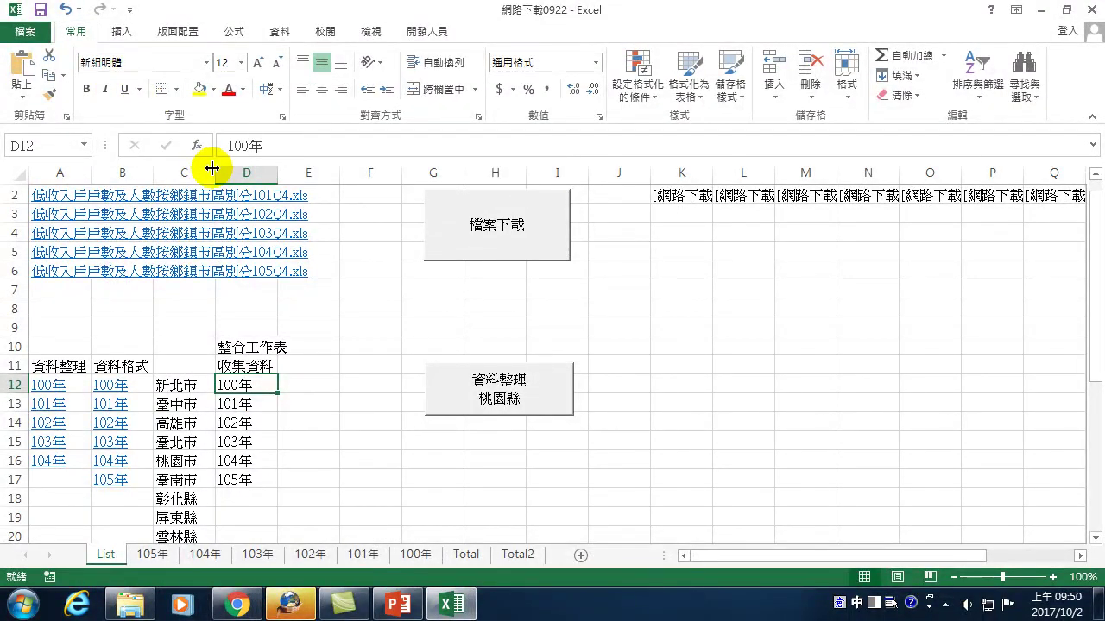
- Copy the 100年 label into Total2's column A from A4, then return to the List sheet
left_click(49, 81)
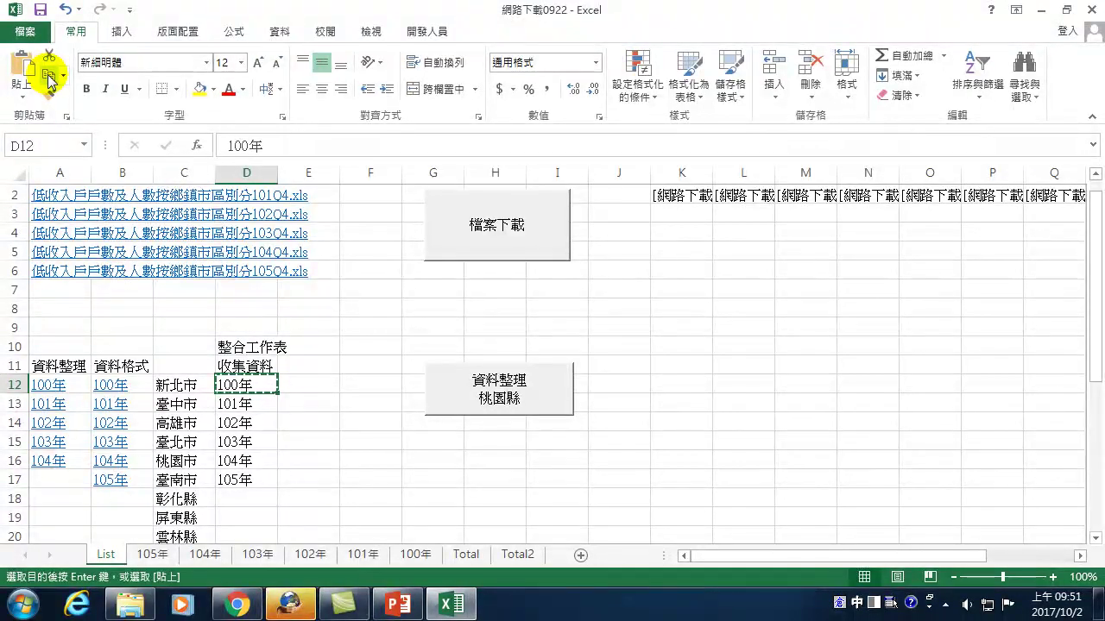
left_click(515, 554)
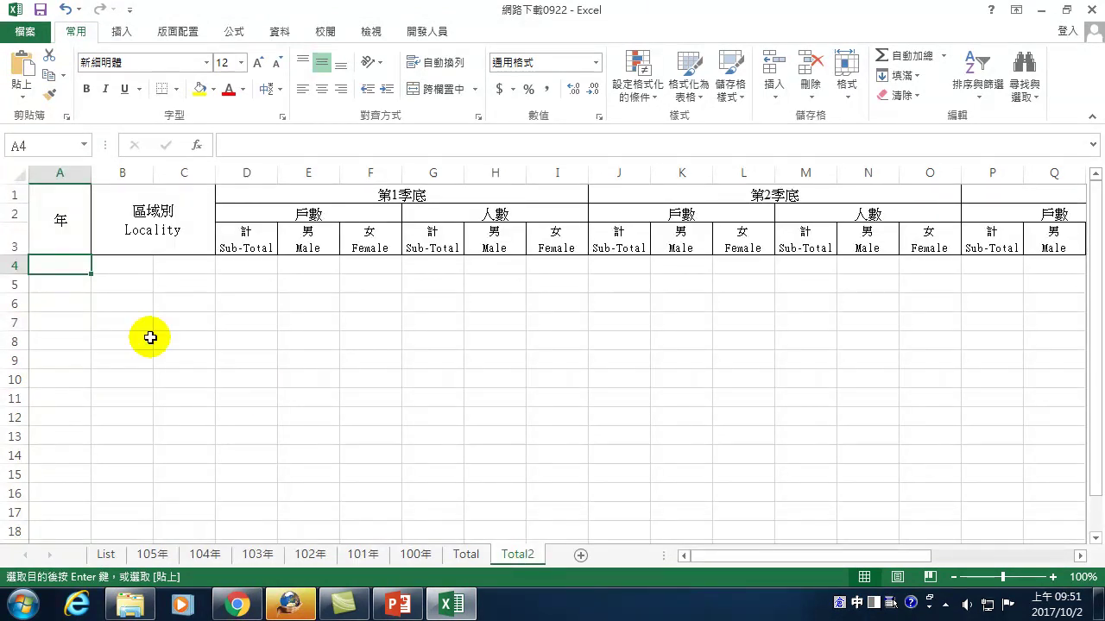
mouse_move(66, 259)
left_mouse_down()
mouse_move(66, 386)
mouse_move(31, 617)
mouse_move(37, 178)
mouse_move(39, 278)
left_mouse_up()
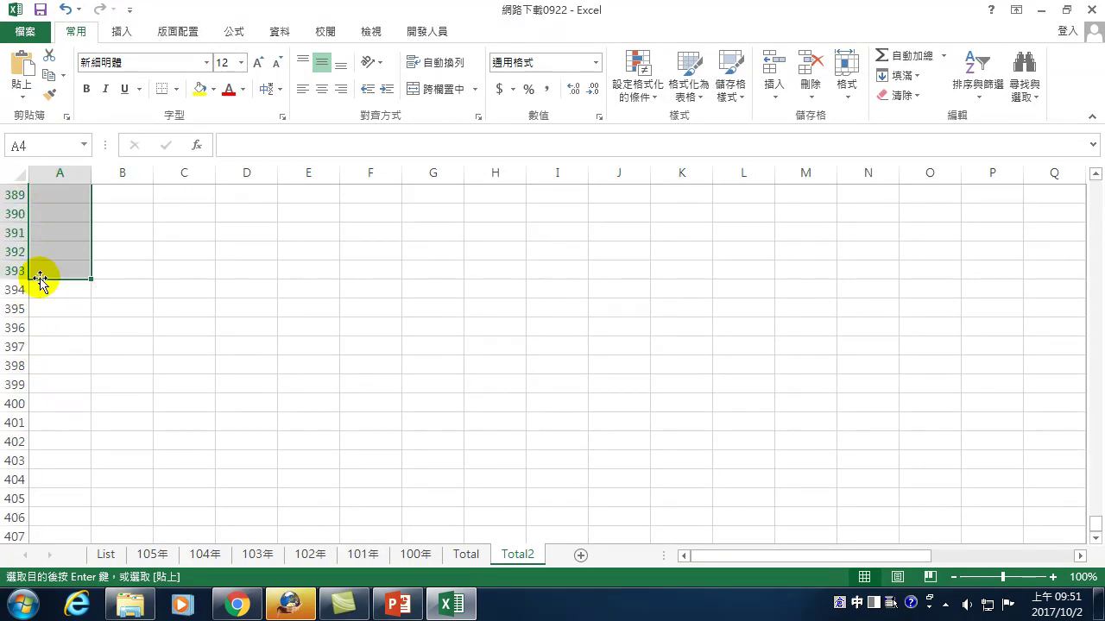
left_click(26, 71)
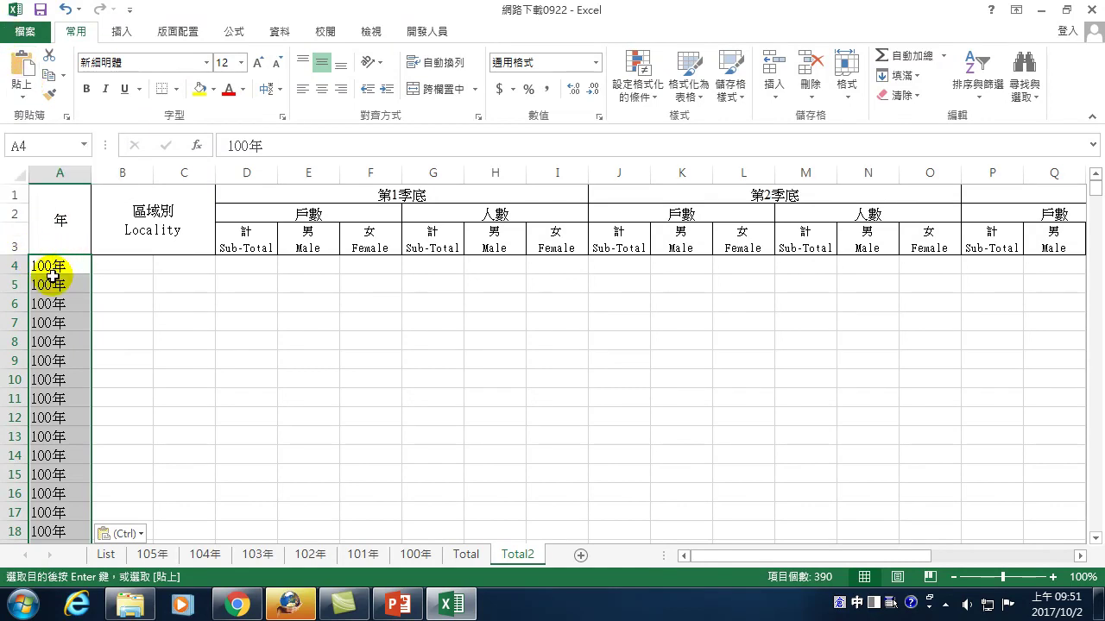
key("Right")
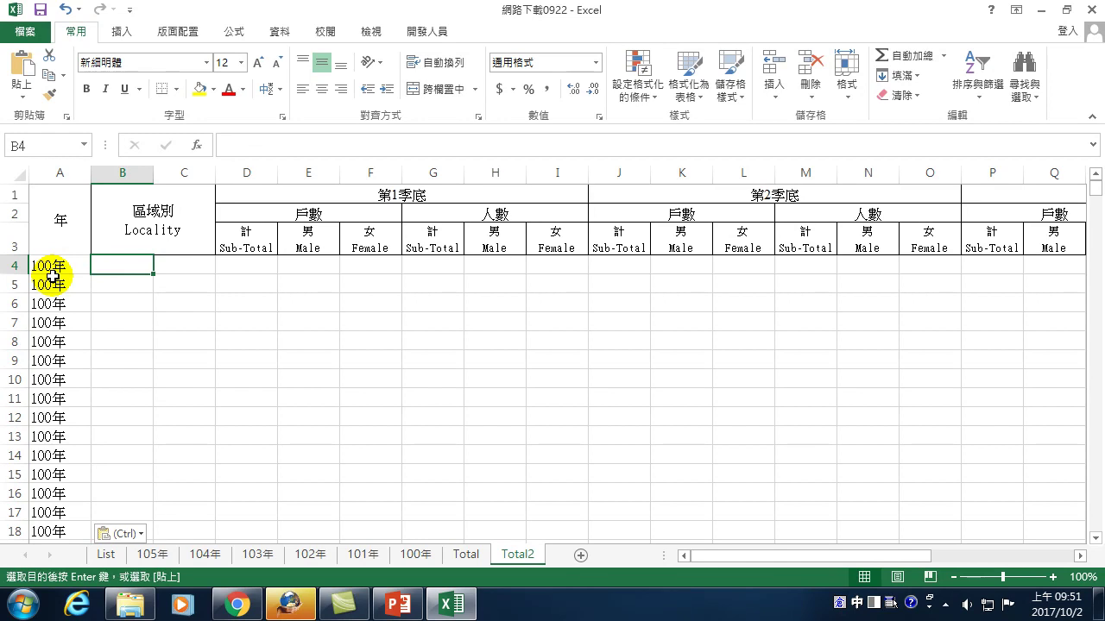
left_click(466, 554)
left_click(105, 554)
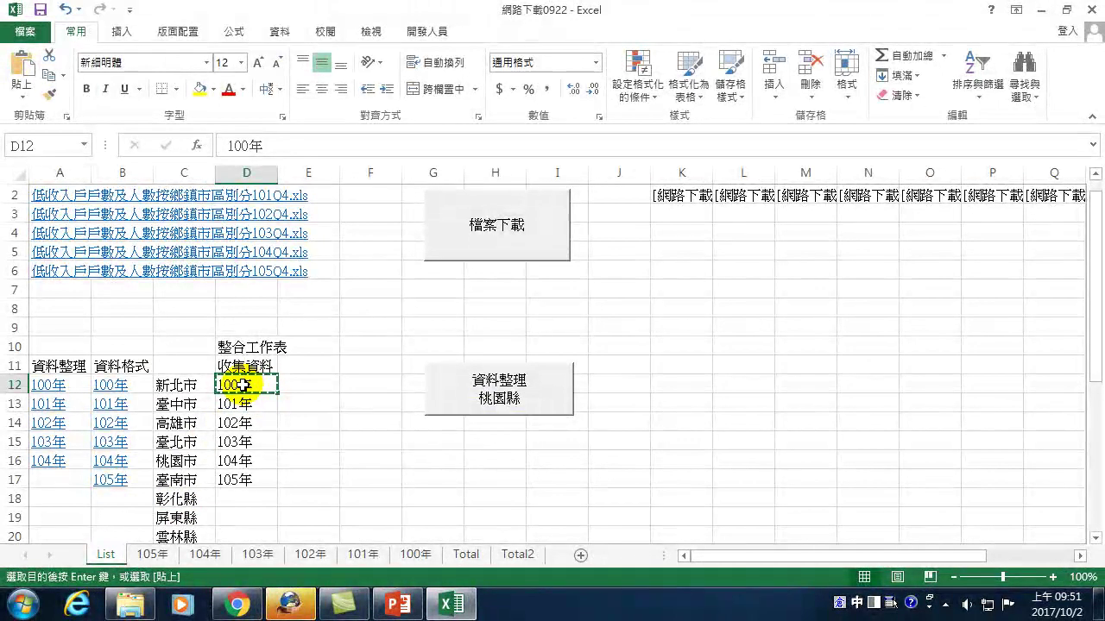
- Hyperlink the 100年 label in List cell D12 to the 100年 sheet in this workbook
right_click(244, 385)
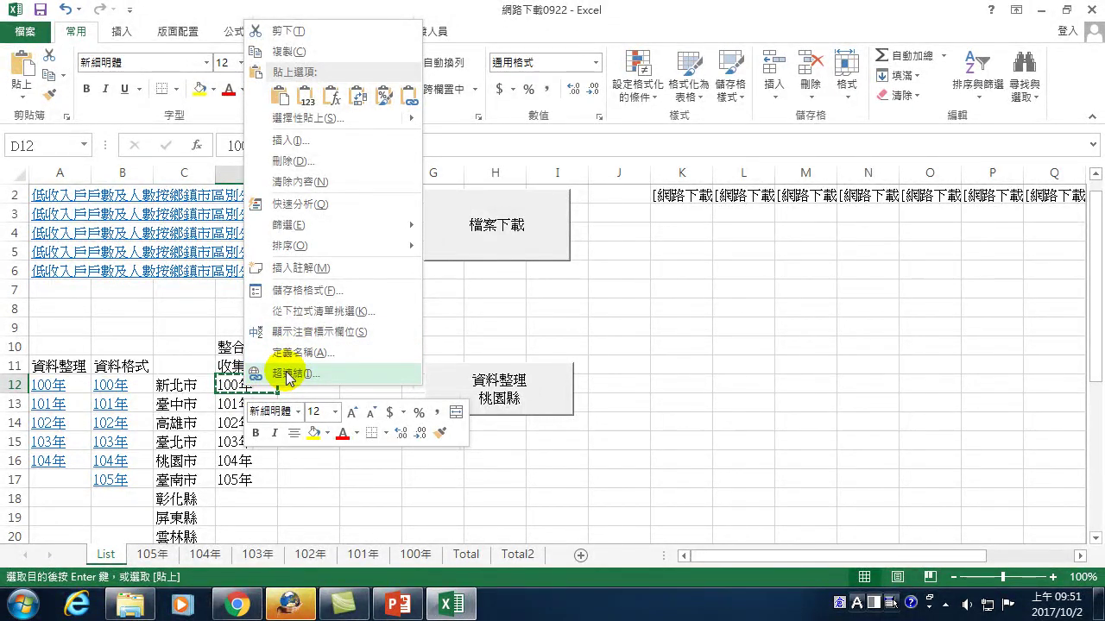
left_click(280, 371)
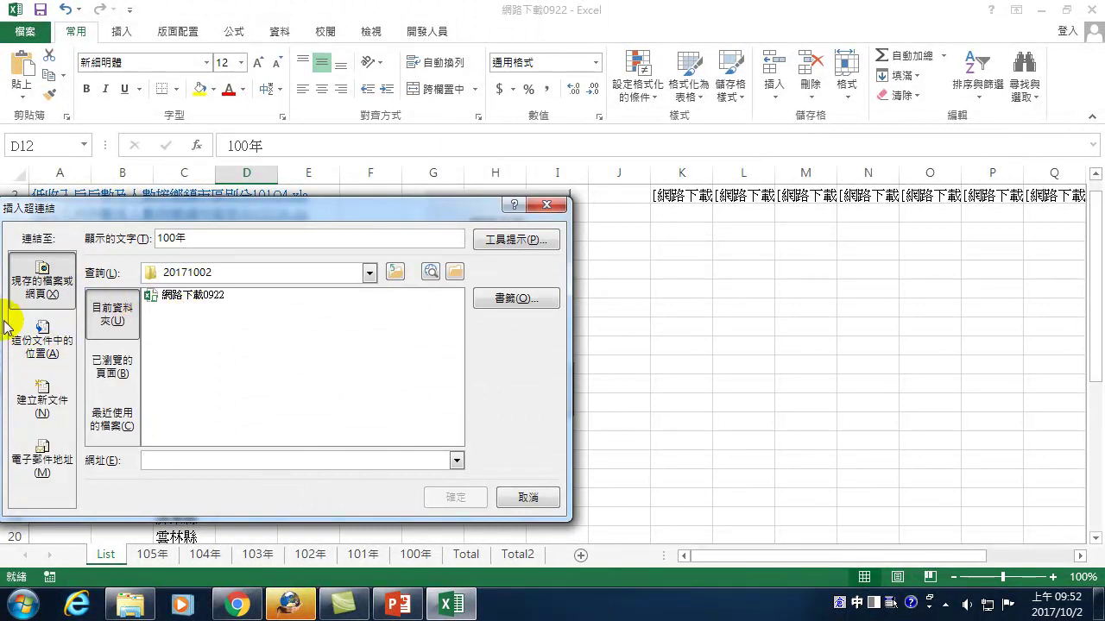
left_click(34, 346)
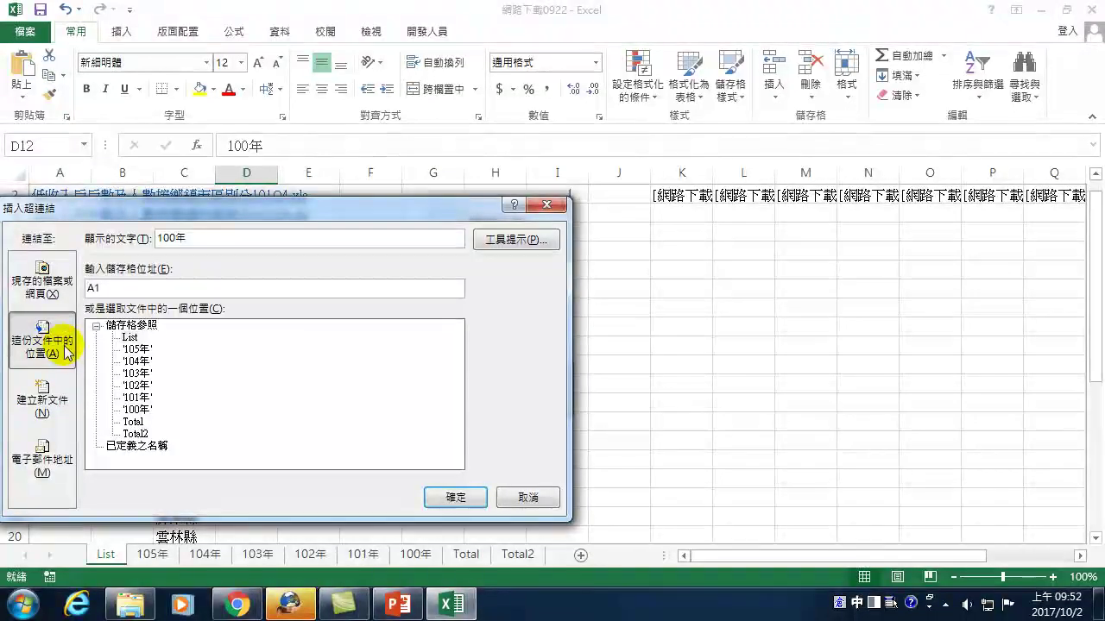
left_click(138, 410)
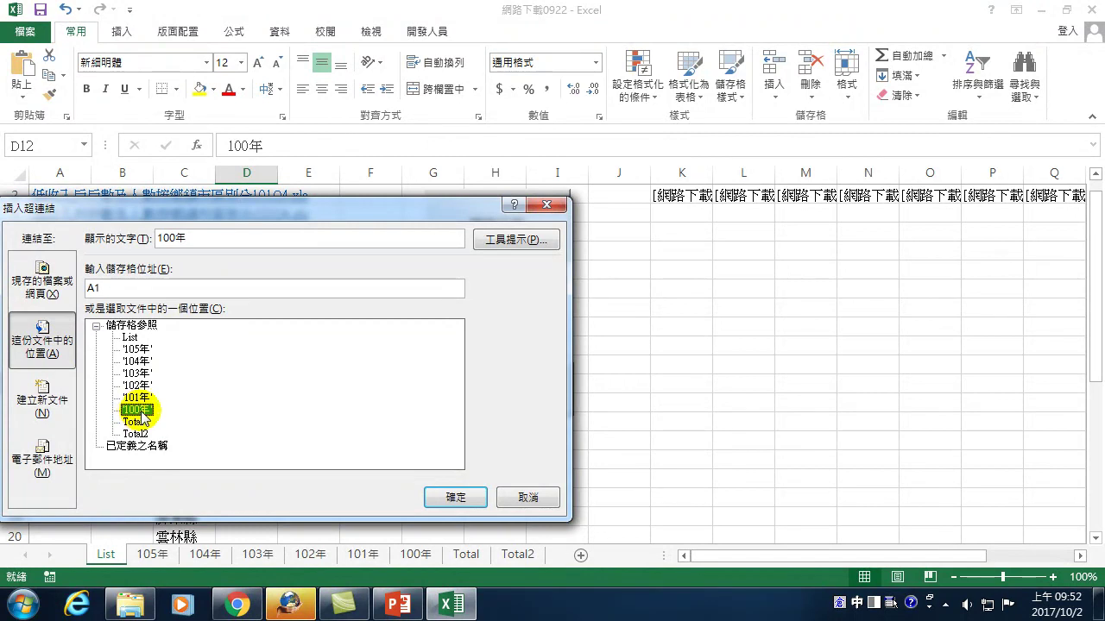
left_click(455, 498)
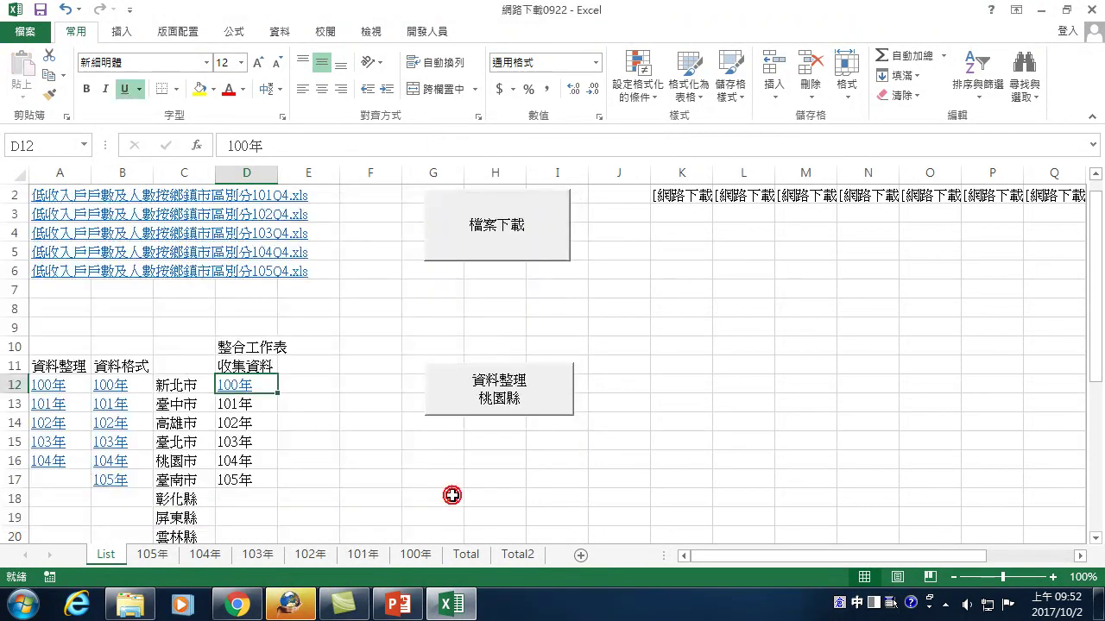
right_click(234, 385)
- Follow the D12 link to the 100年 sheet and copy its region data block A7:Z396
left_click(281, 552)
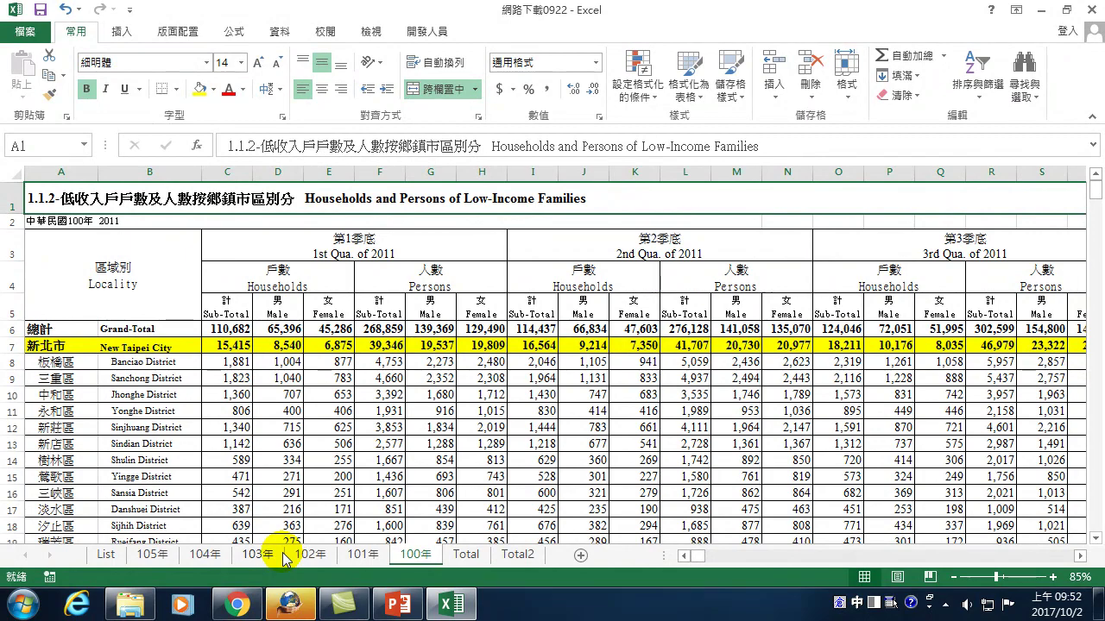
key("Down")
key("Down")
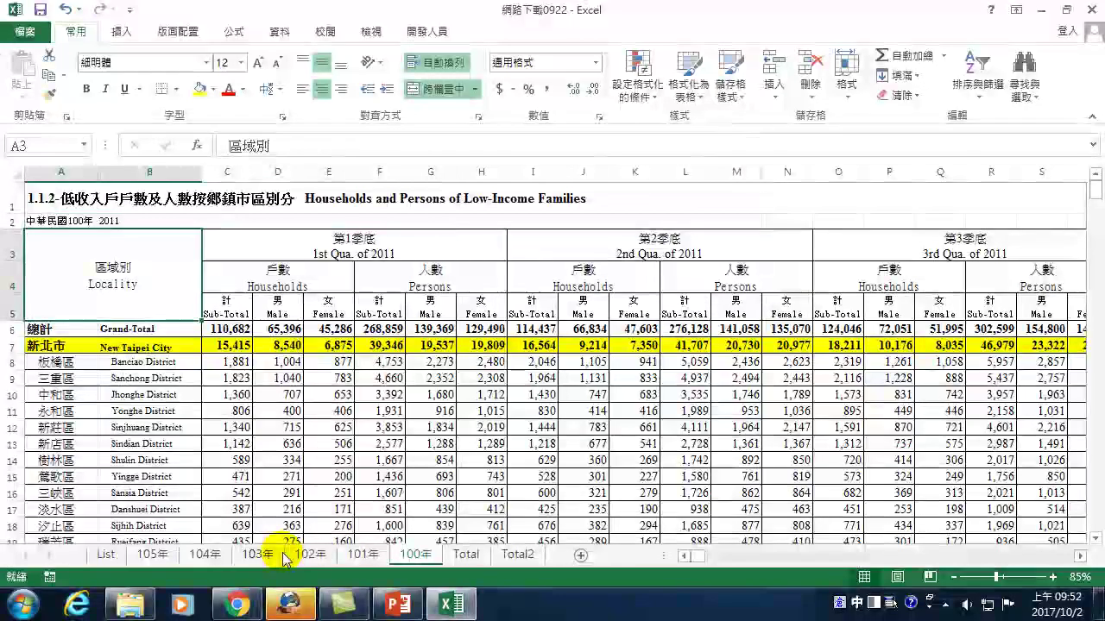
key("Down")
key("Down")
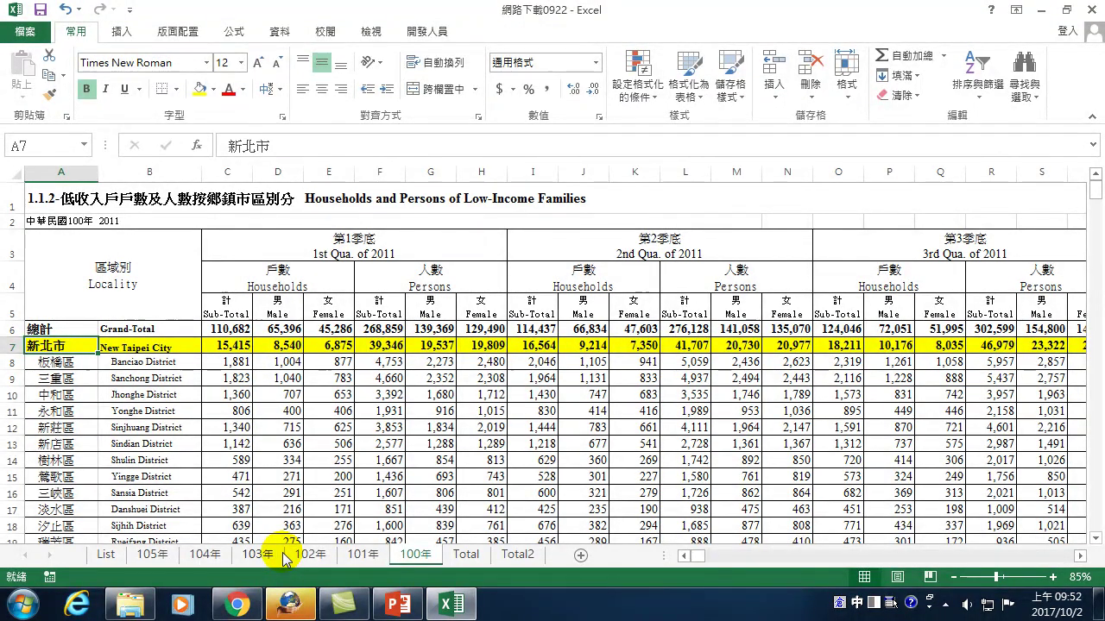
key("End")
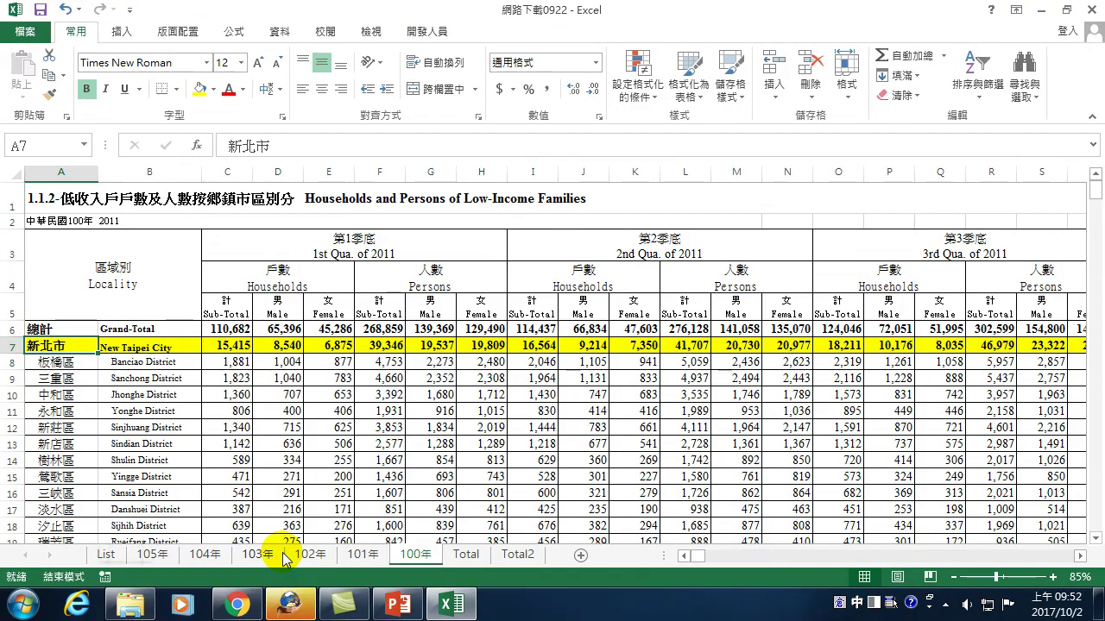
key("shift+Down")
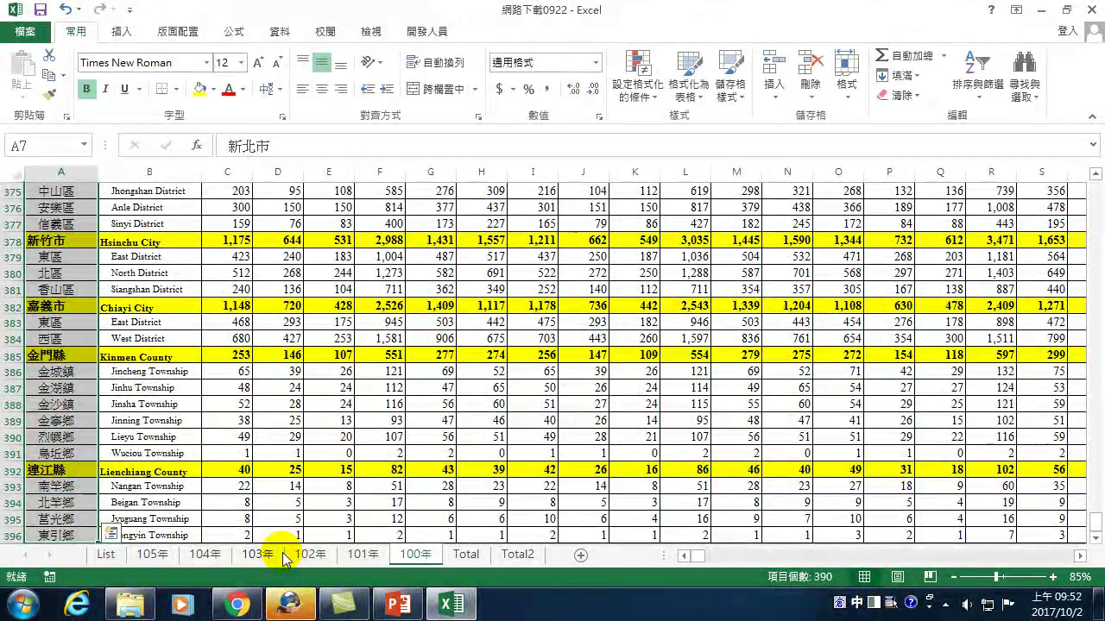
key("End")
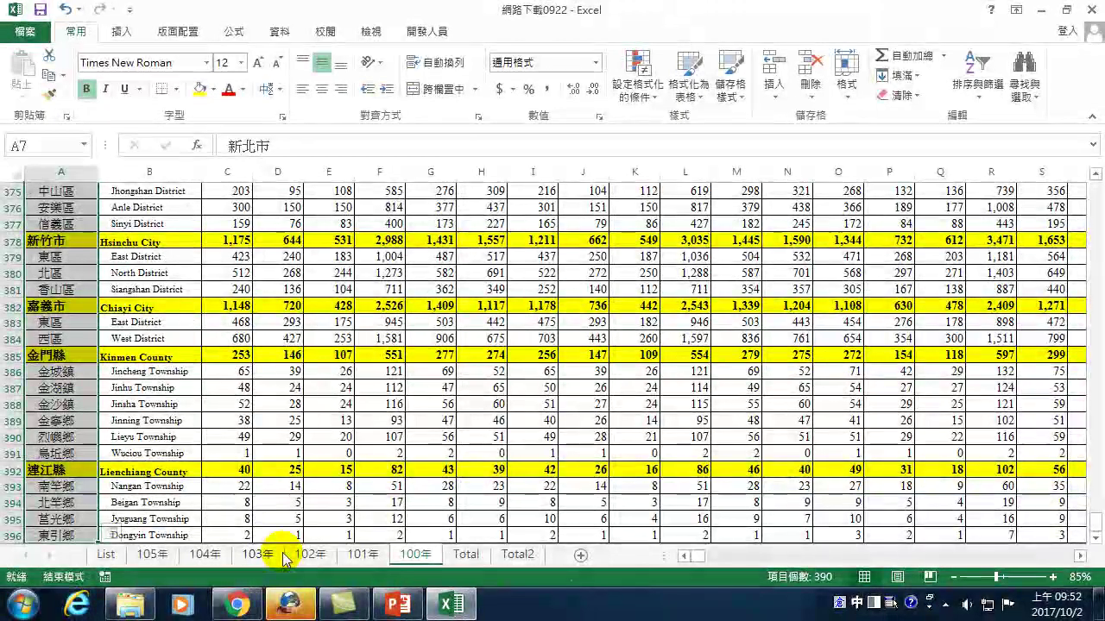
key("shift+Right")
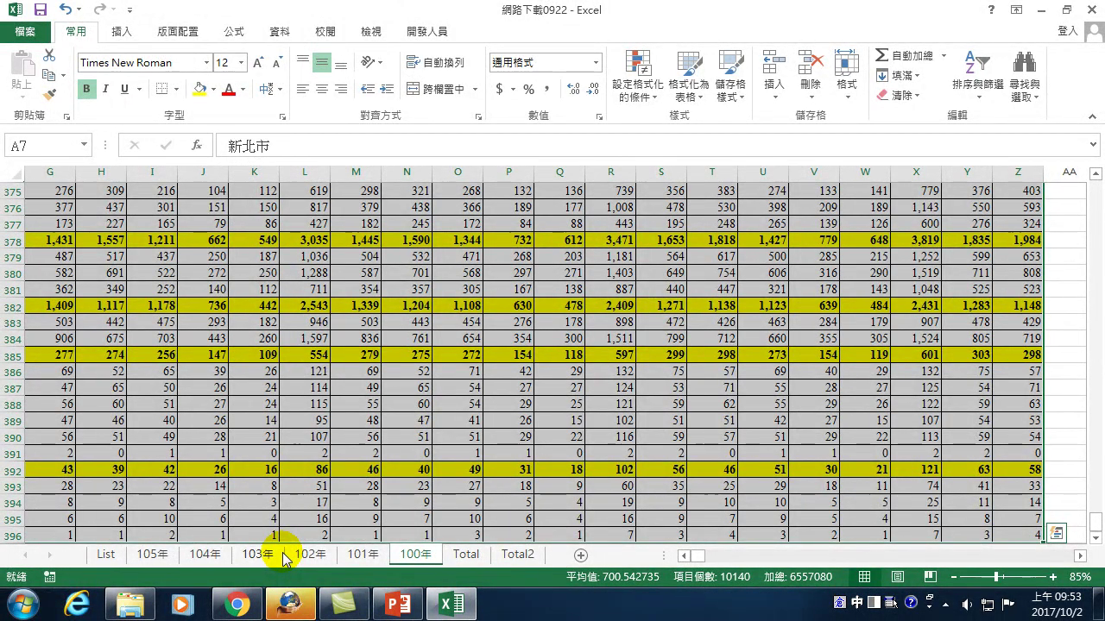
left_click(41, 11)
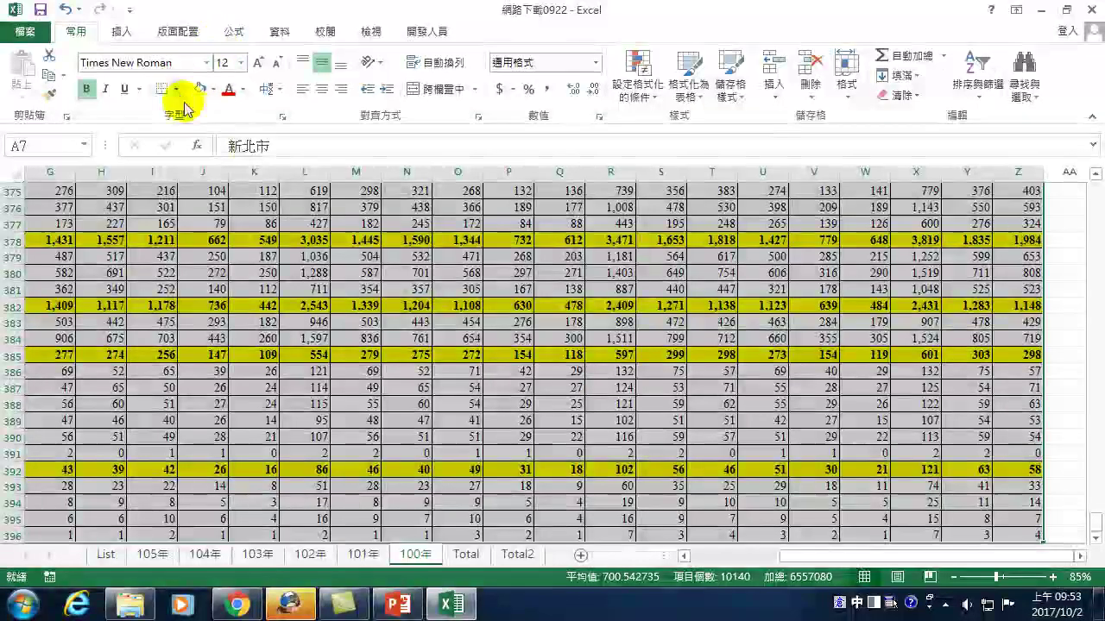
left_click(51, 78)
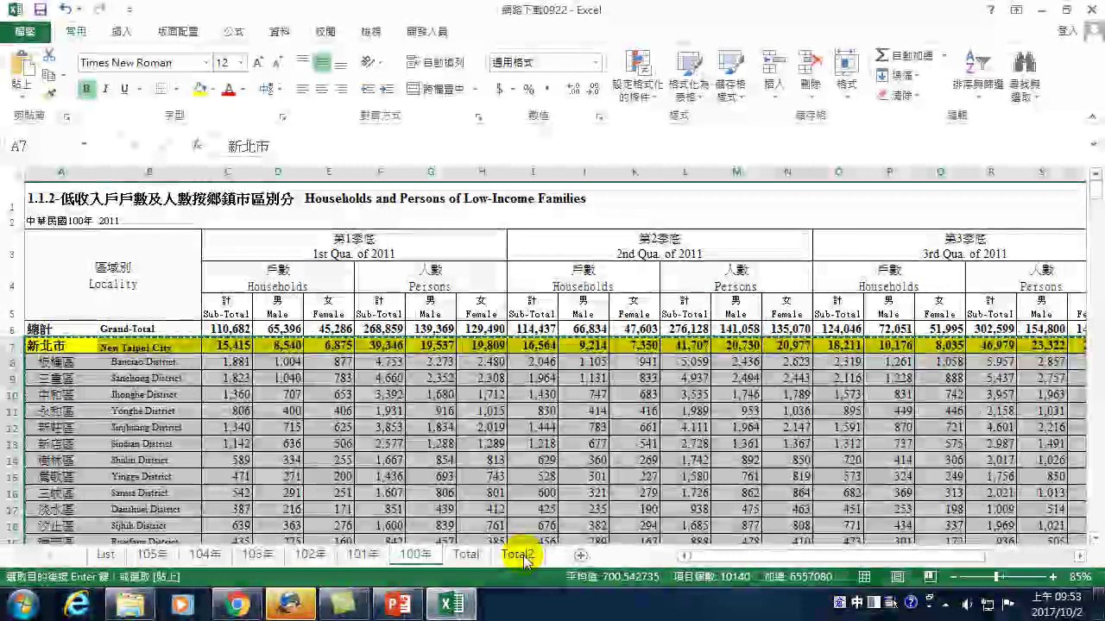
- Paste the 100年 region data into Total2 at B4, then go to A394 below the data
left_click(524, 555)
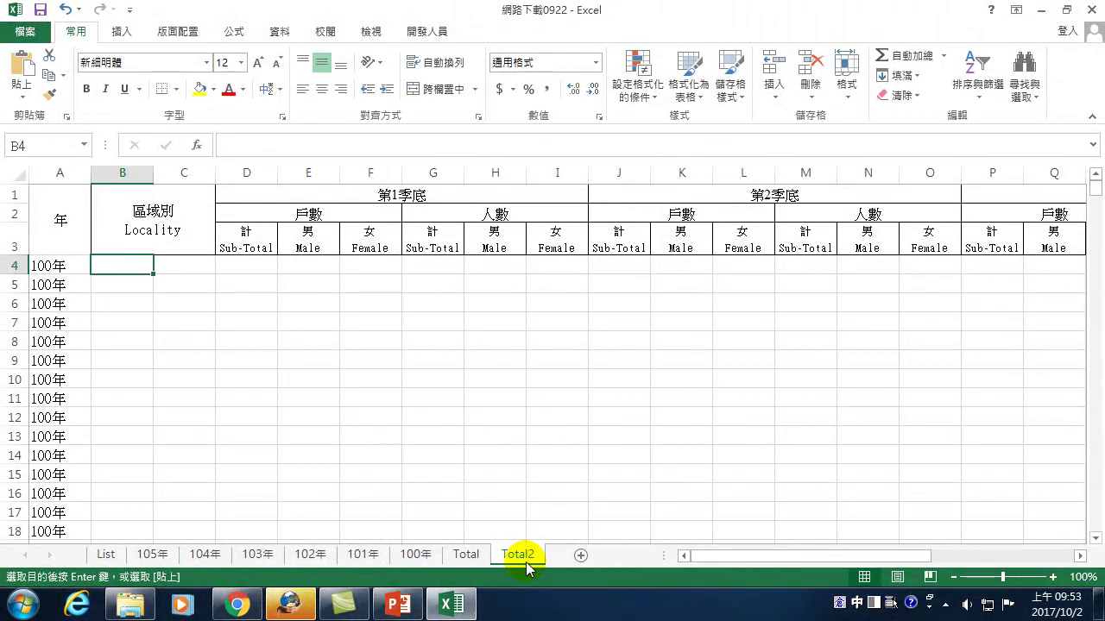
left_click(21, 63)
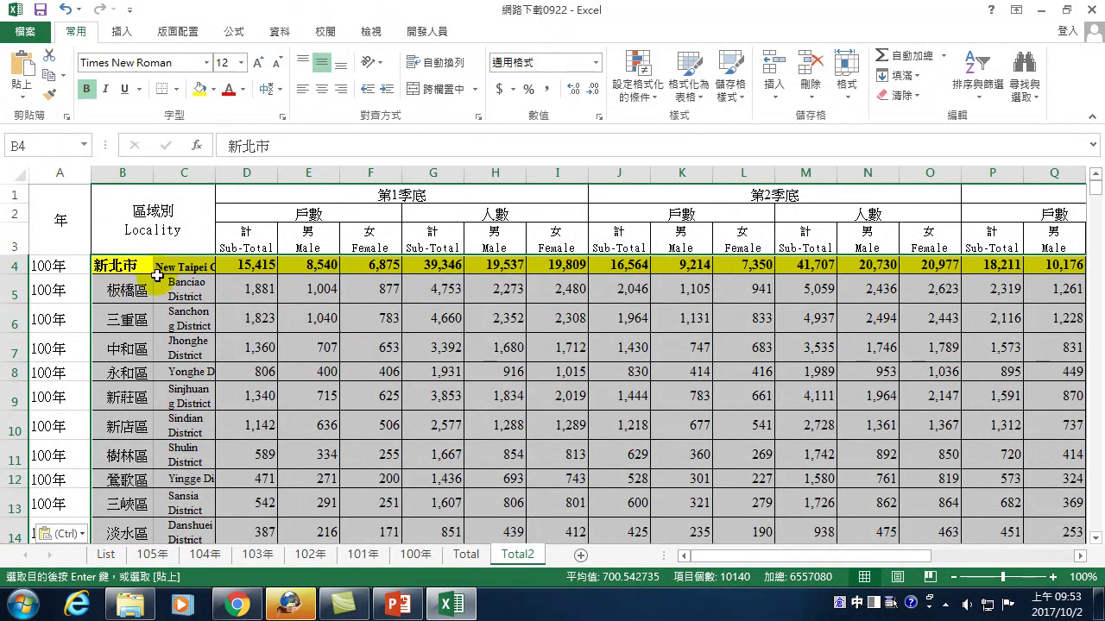
key("Left")
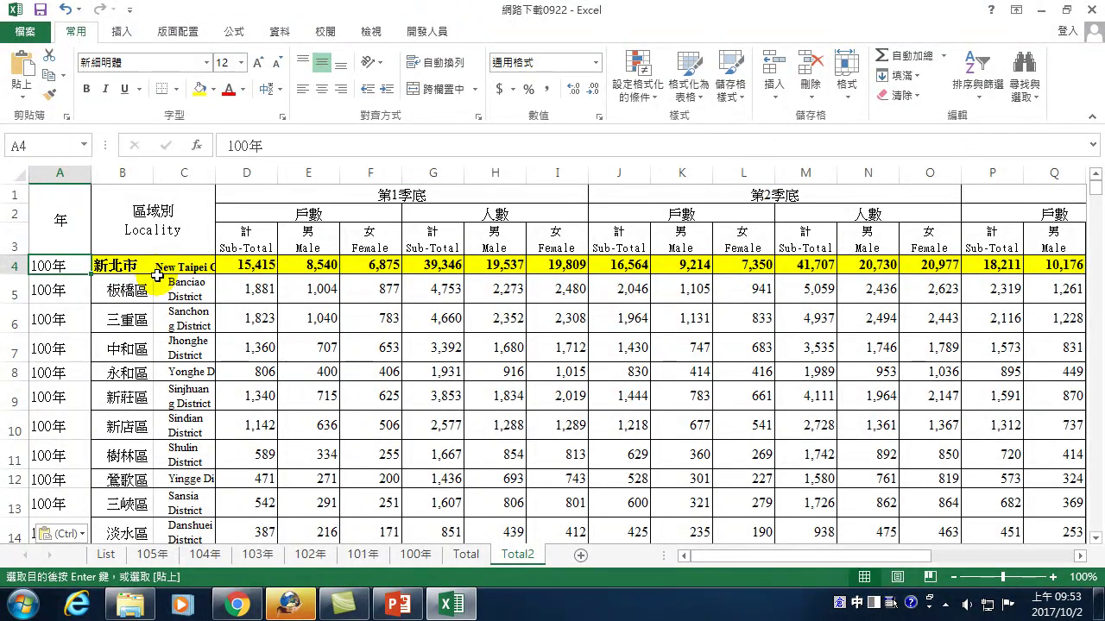
key("ctrl+Down")
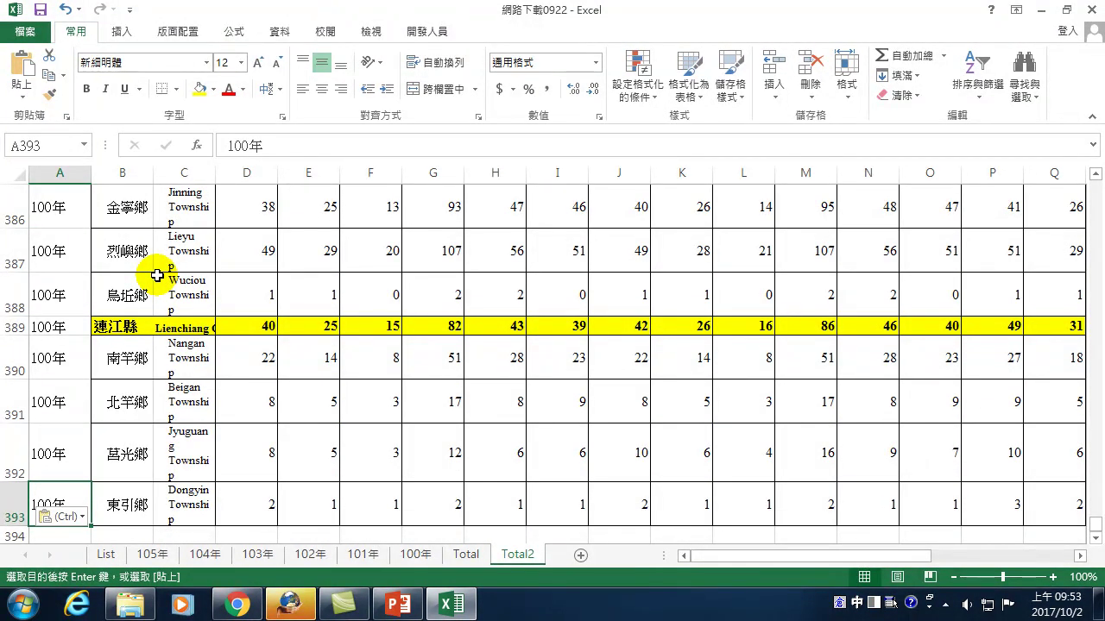
key("Down")
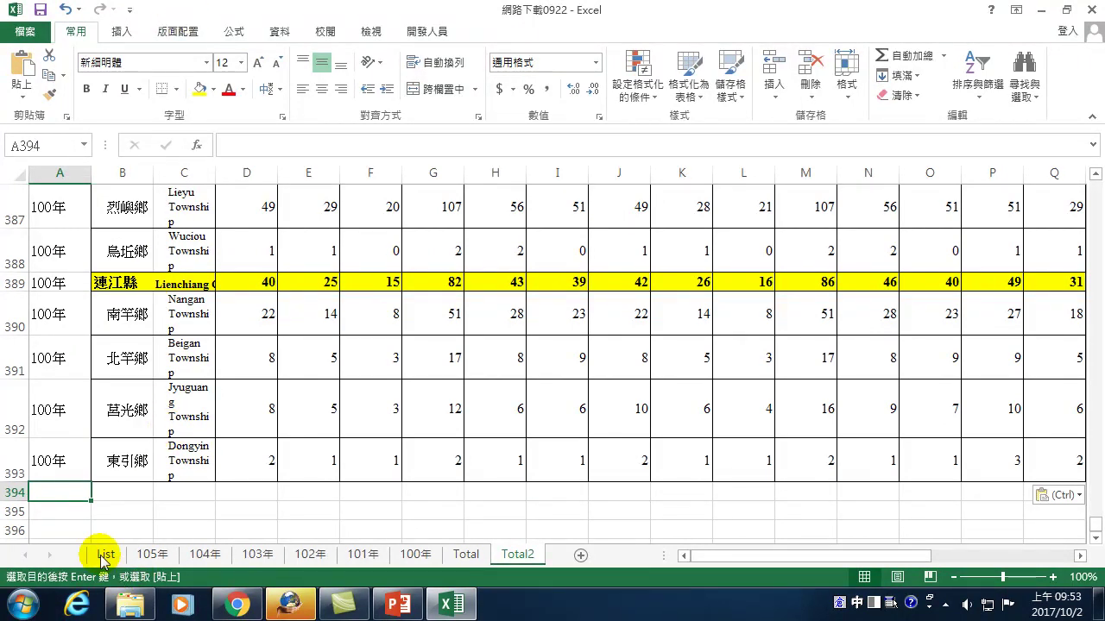
- Check the List sheet's year labels, visit the 100年 sheet via its link, and return to List
left_click(102, 555)
key("Down")
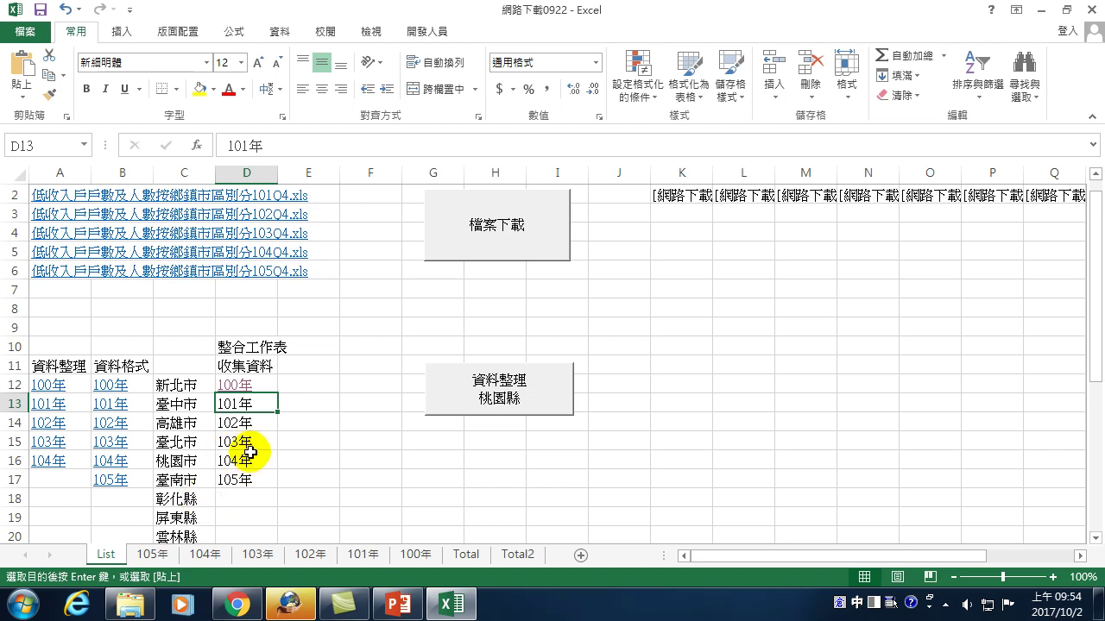
left_click(48, 385)
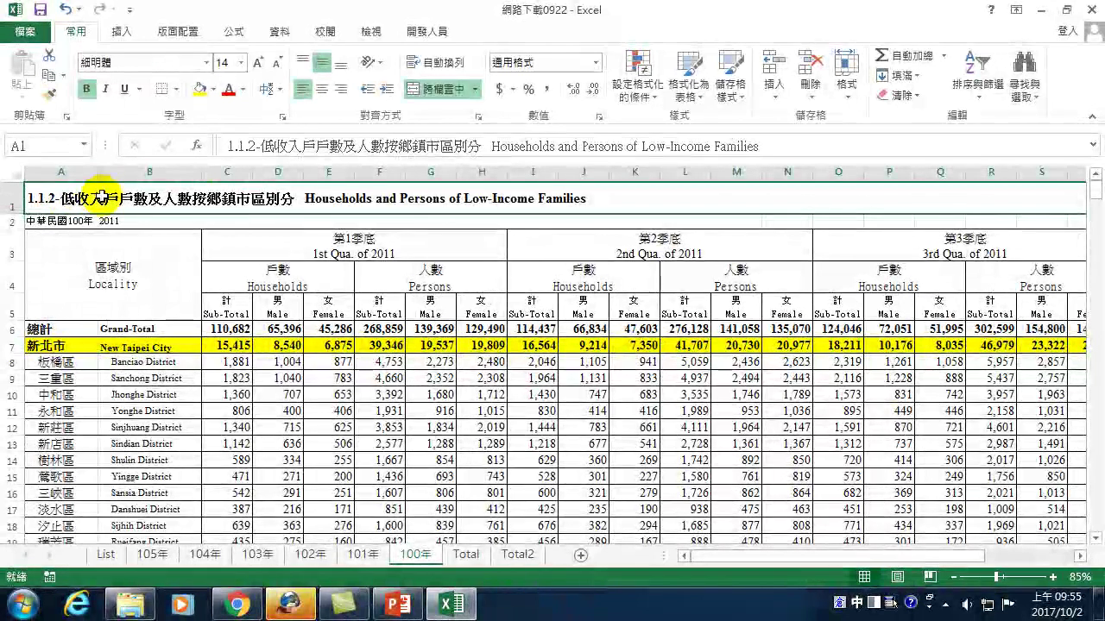
left_click(105, 554)
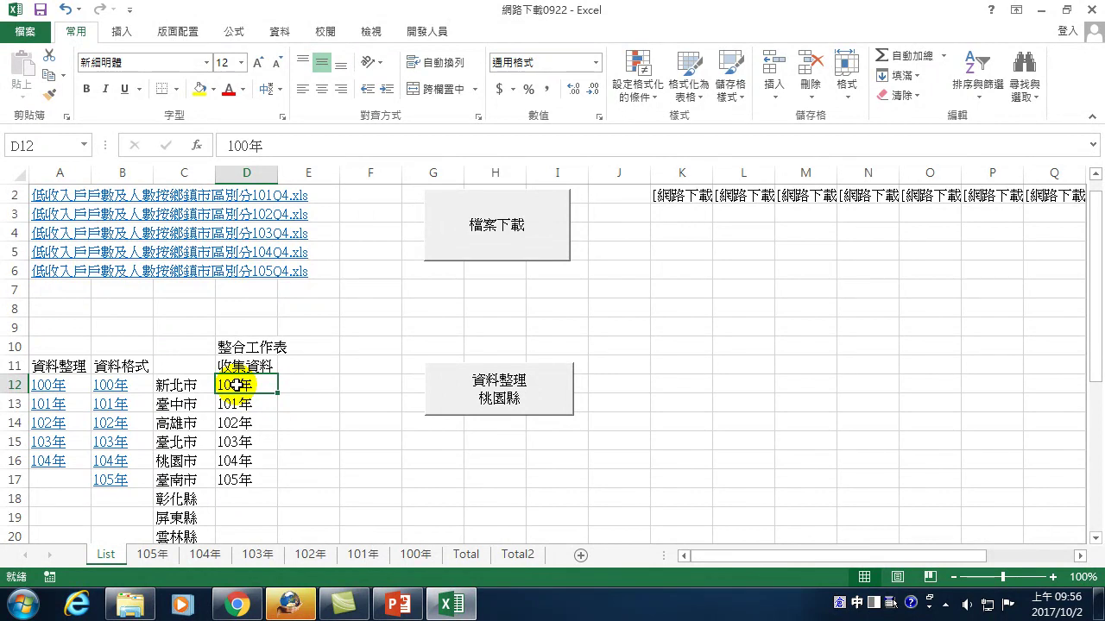
left_click(423, 32)
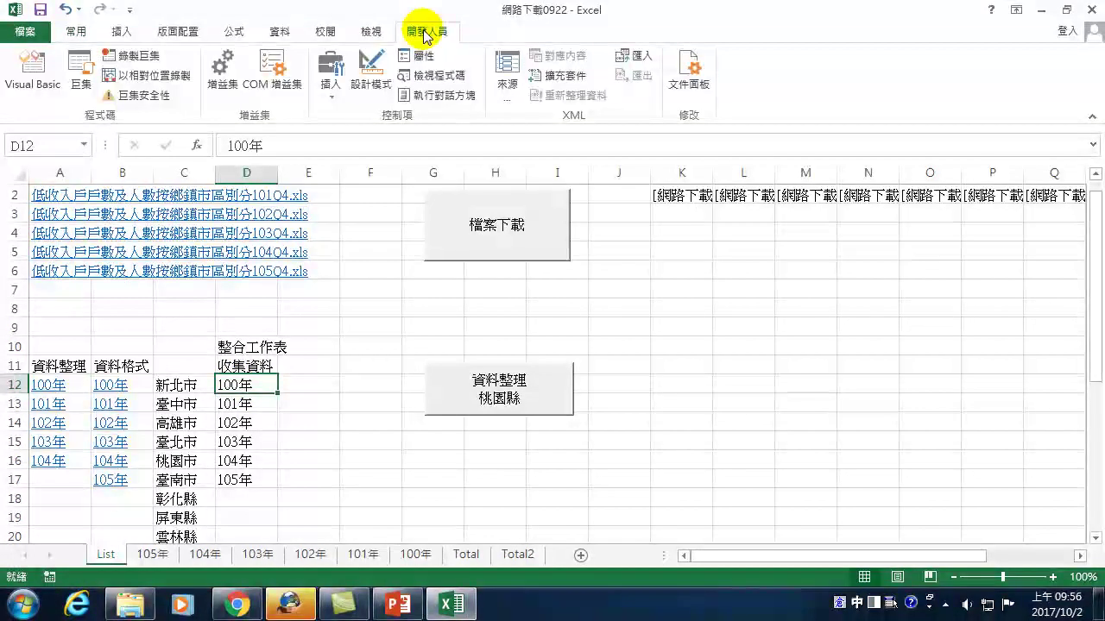
left_click(156, 79)
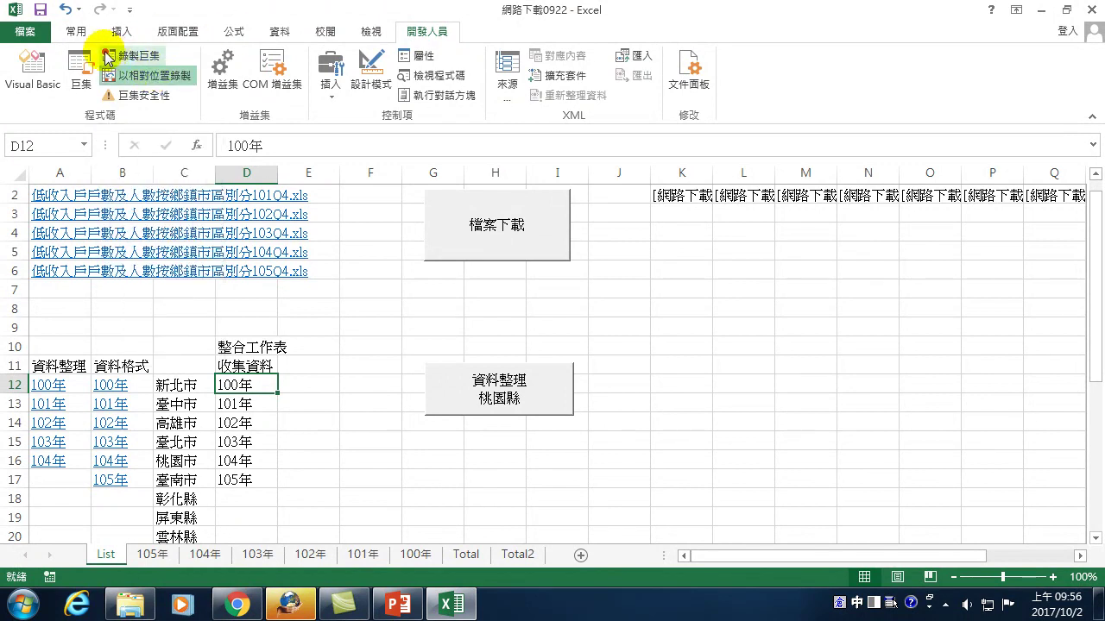
left_click(76, 31)
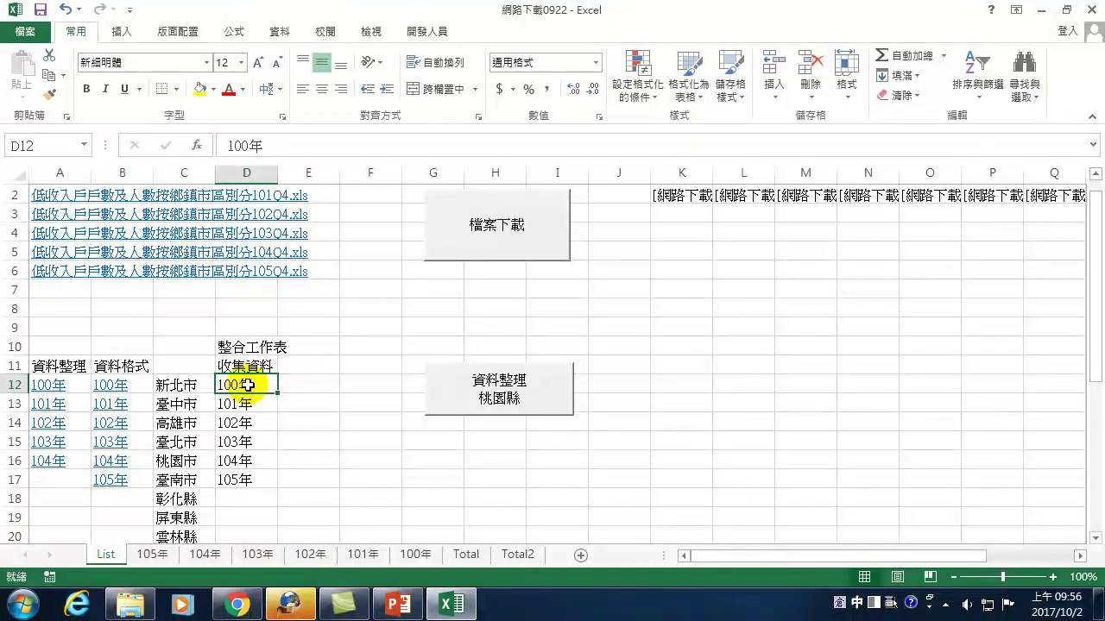
left_click(50, 76)
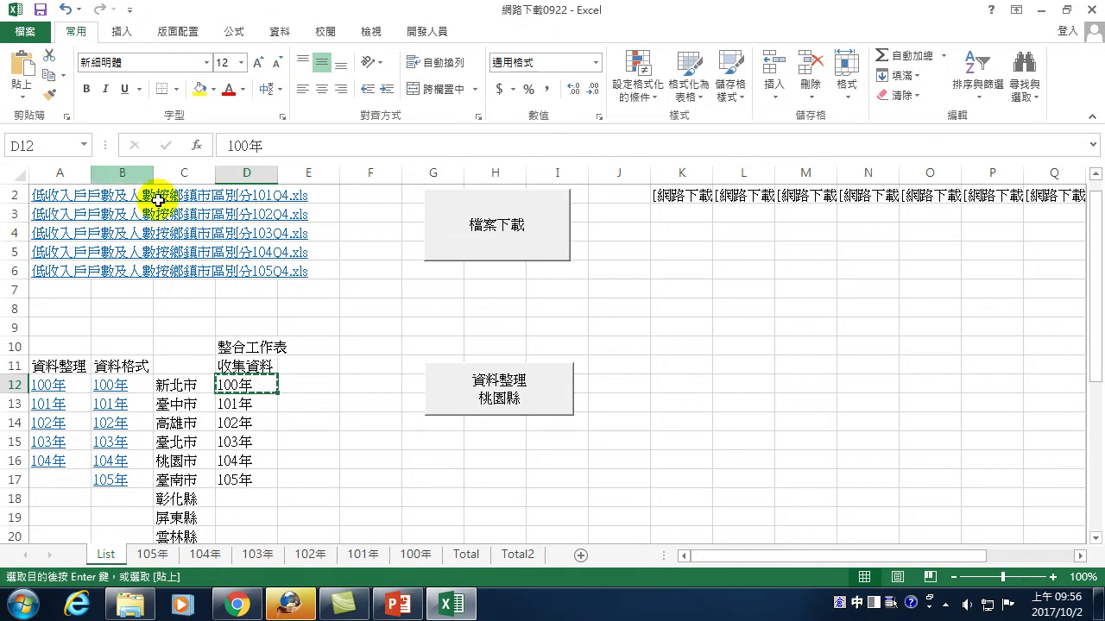
- Paste 100年 into Total2 cells A4:A393 and move to B4 for the region data
left_click(518, 556)
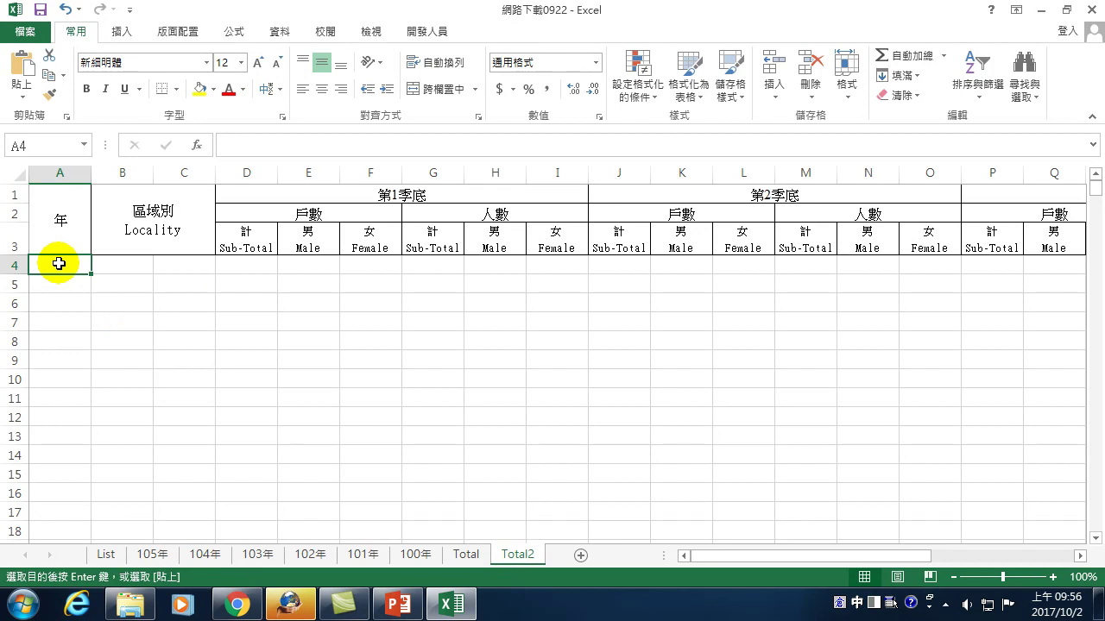
left_click_drag(59, 263, 68, 614)
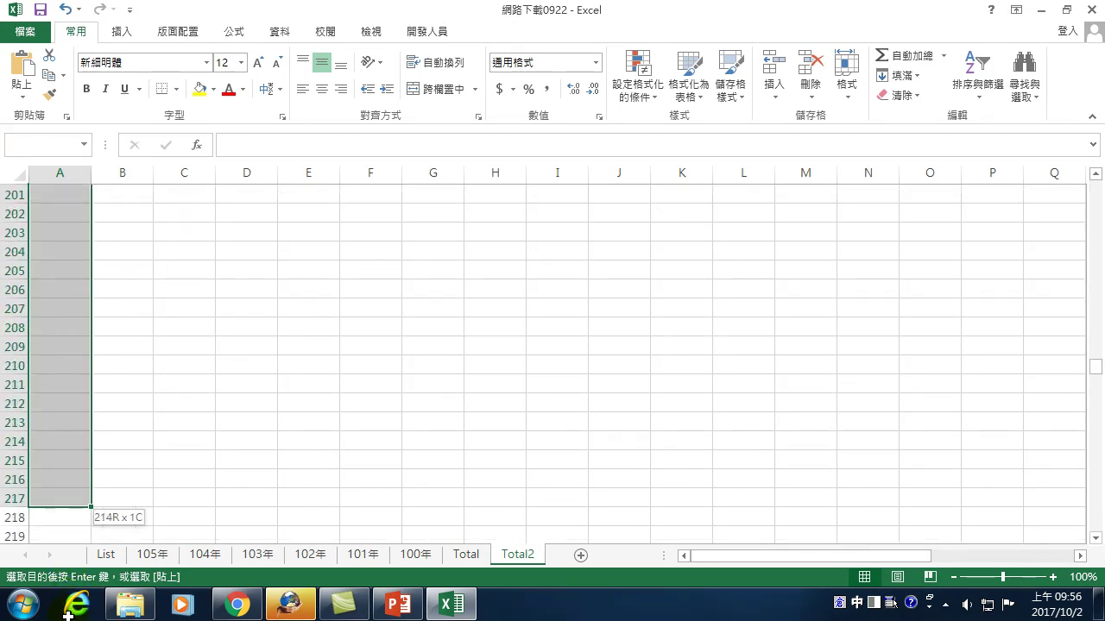
left_click_drag(67, 615, 80, 511)
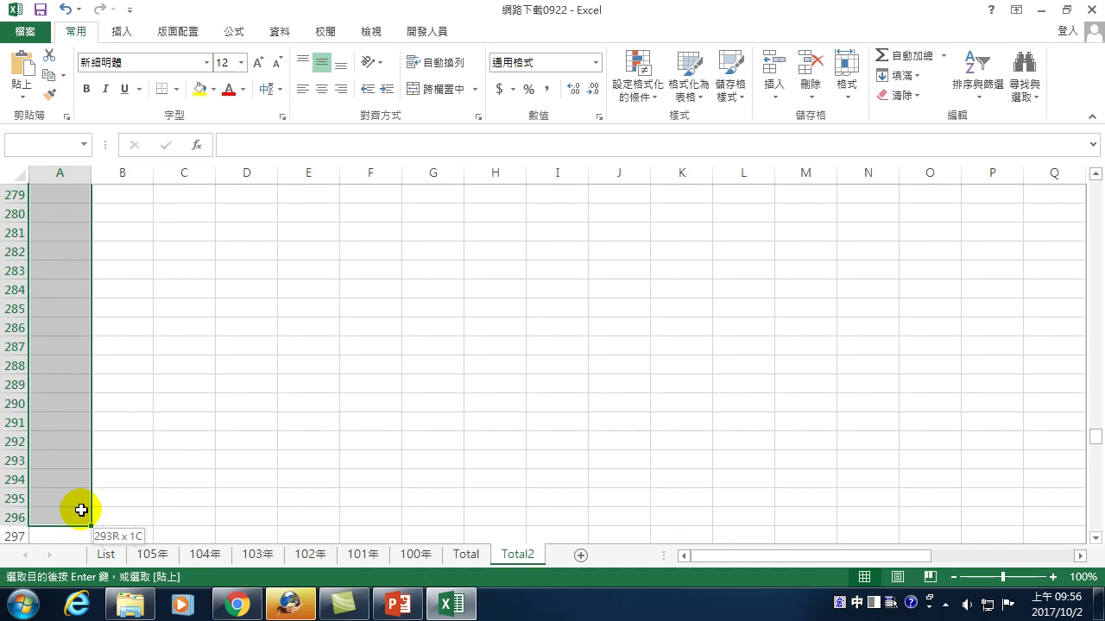
left_click_drag(80, 511, 80, 514)
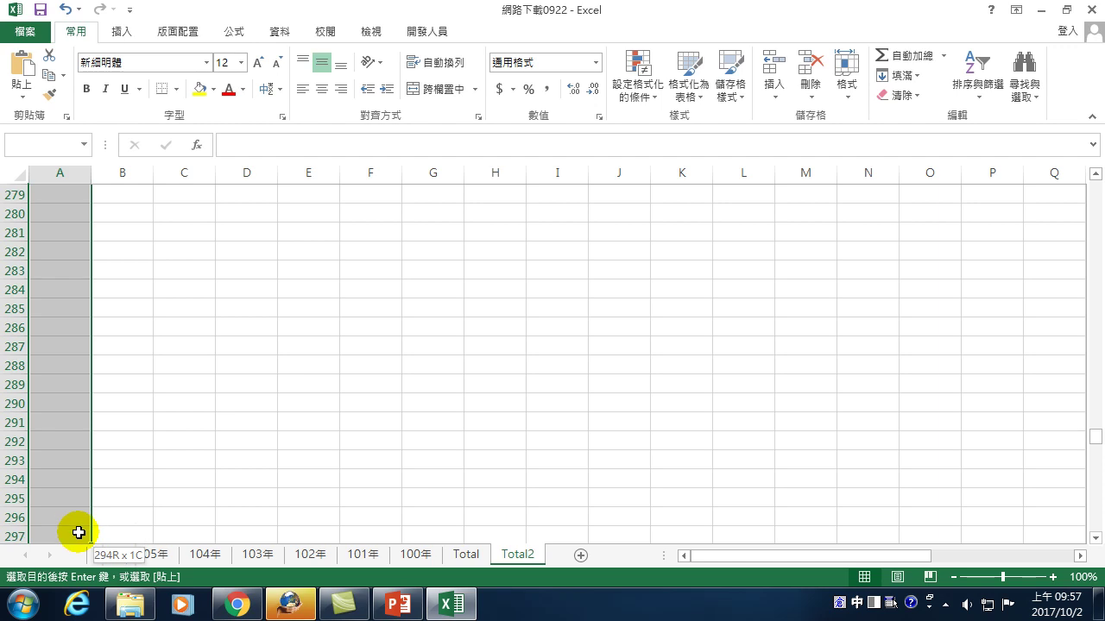
mouse_move(80, 515)
left_mouse_down()
mouse_move(76, 563)
mouse_move(54, 503)
left_mouse_up()
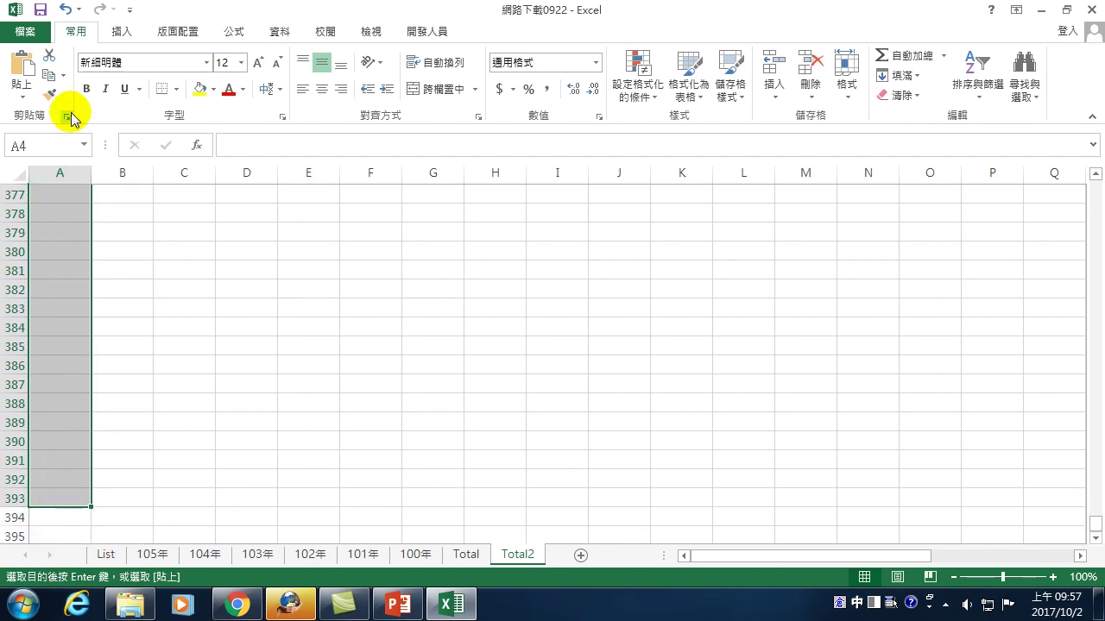
left_click(24, 68)
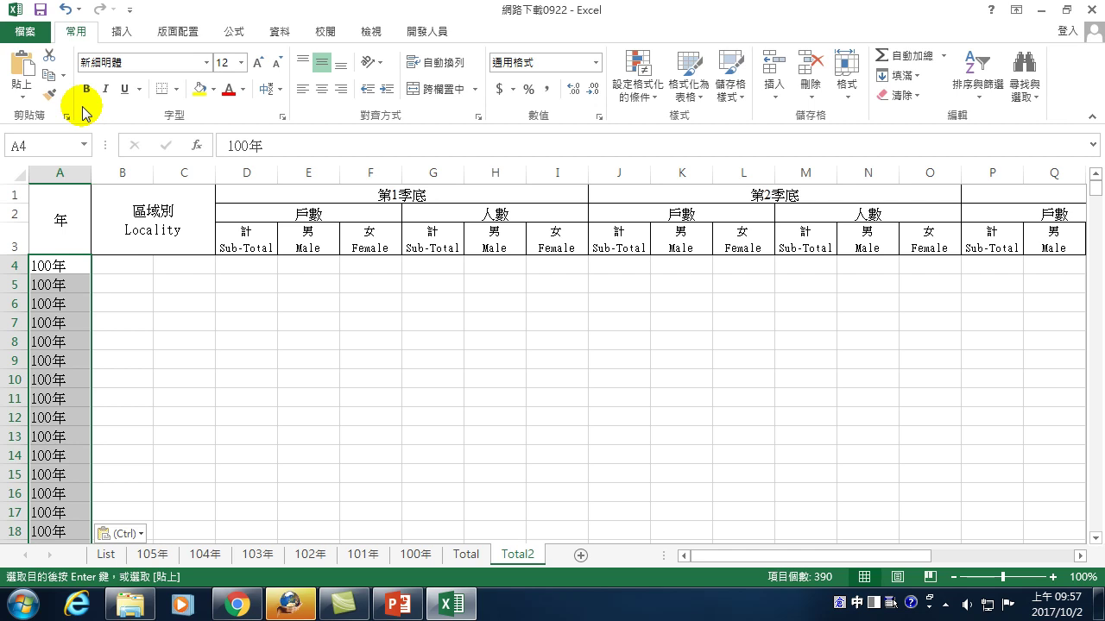
key("Right")
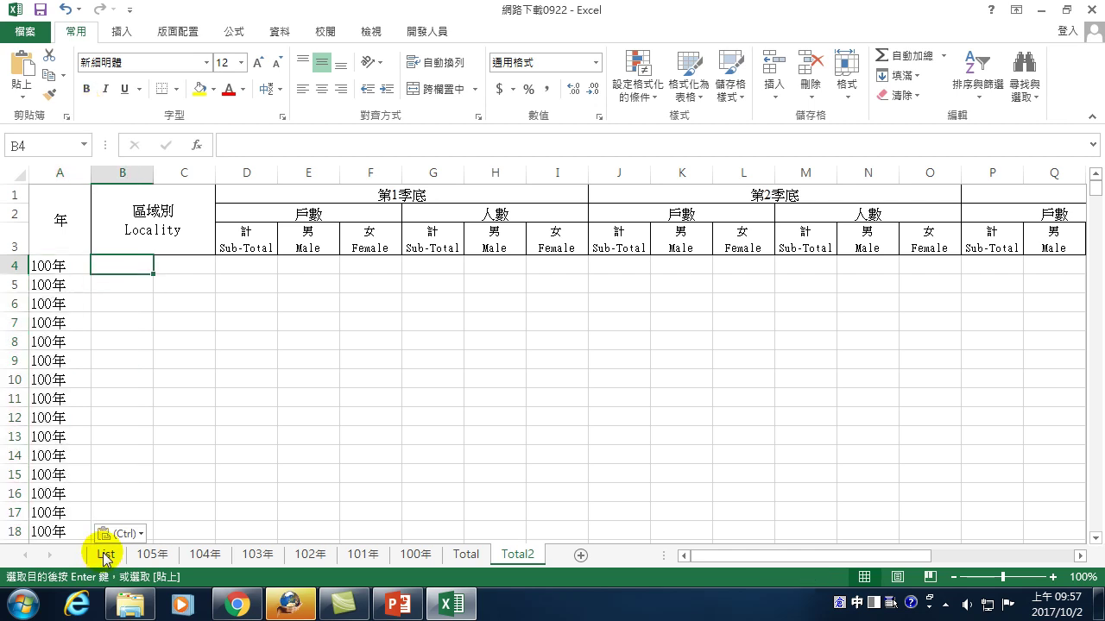
- On the List sheet, link D12's 100年 label to the 100年 sheet via Place in This Document
left_click(104, 555)
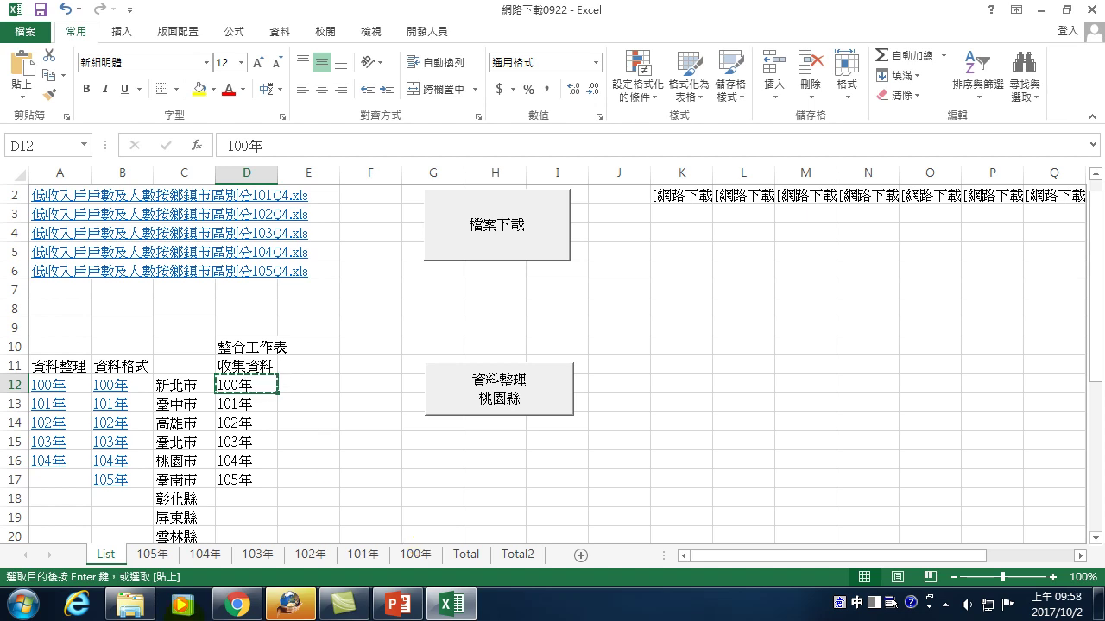
right_click(235, 385)
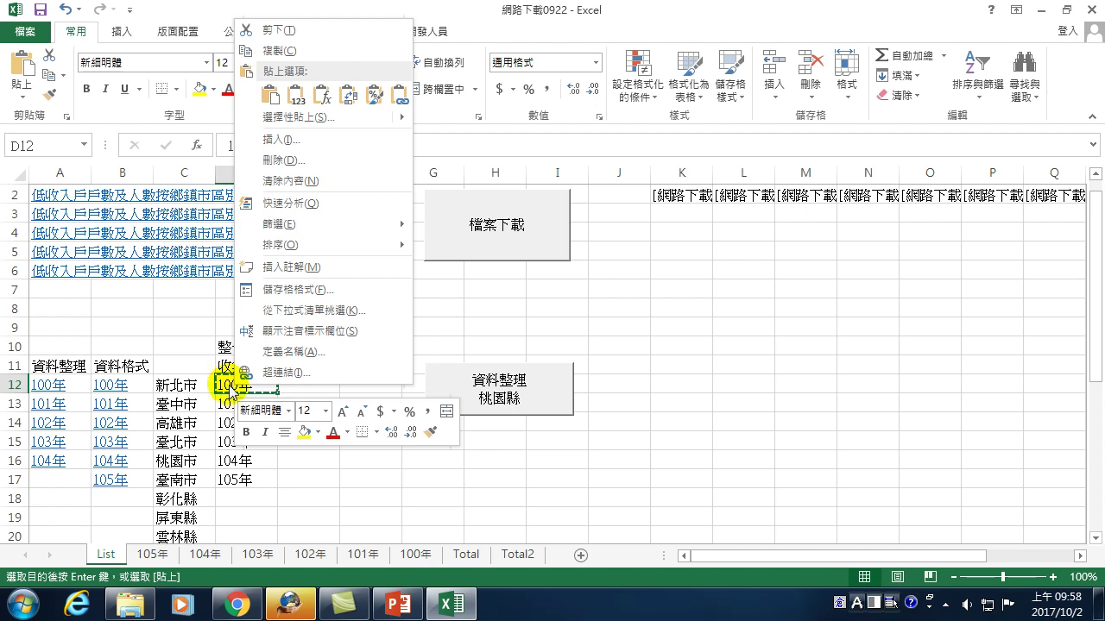
left_click(283, 374)
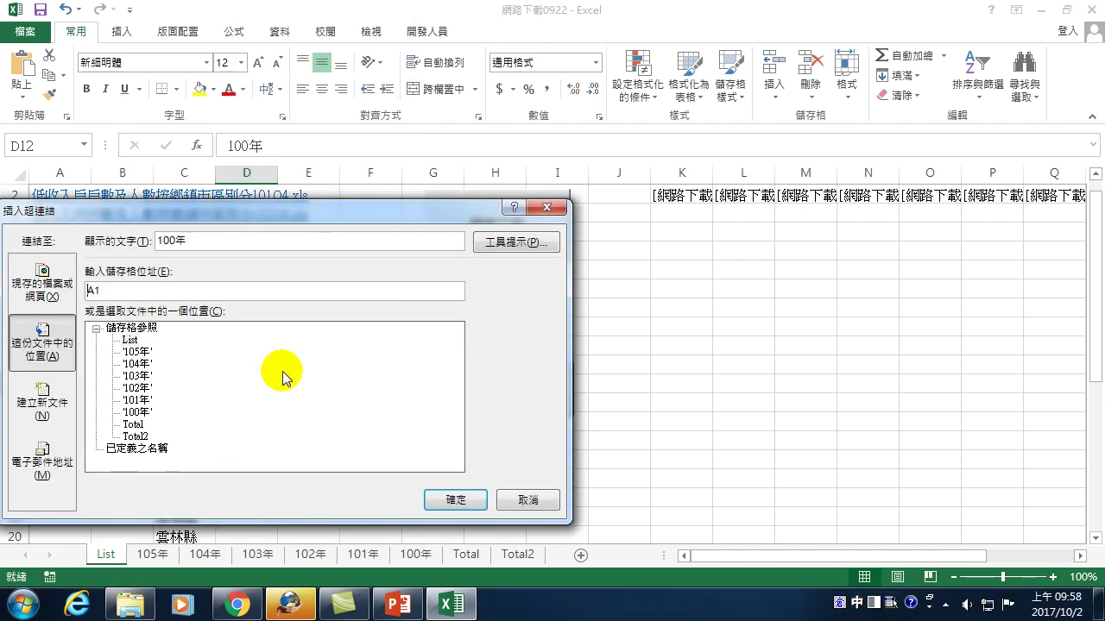
left_click(39, 335)
left_click(138, 413)
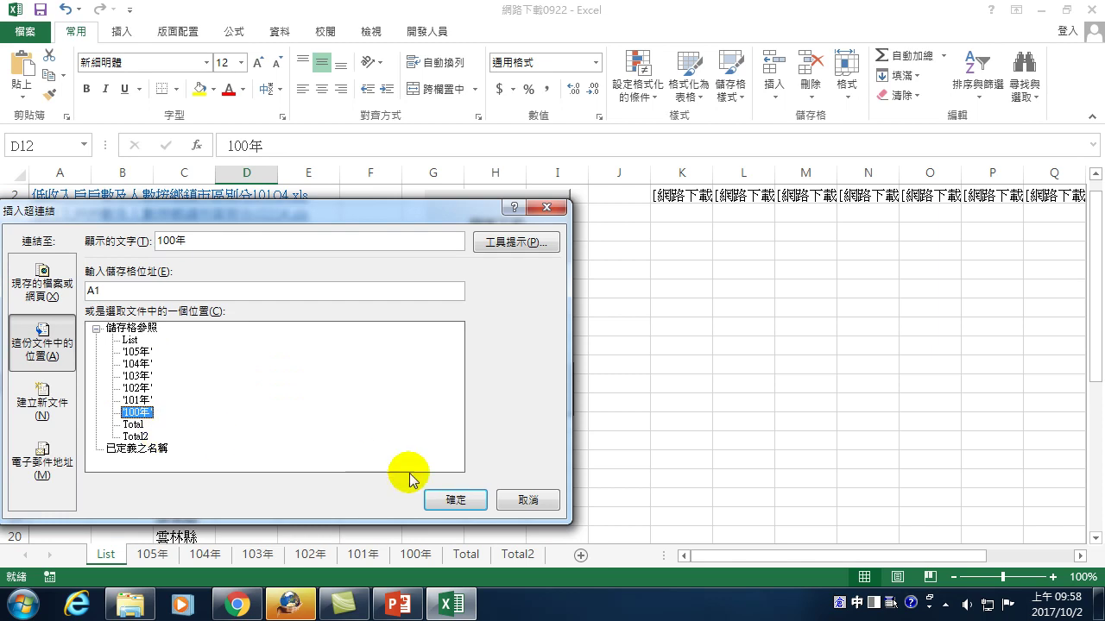
left_click(447, 501)
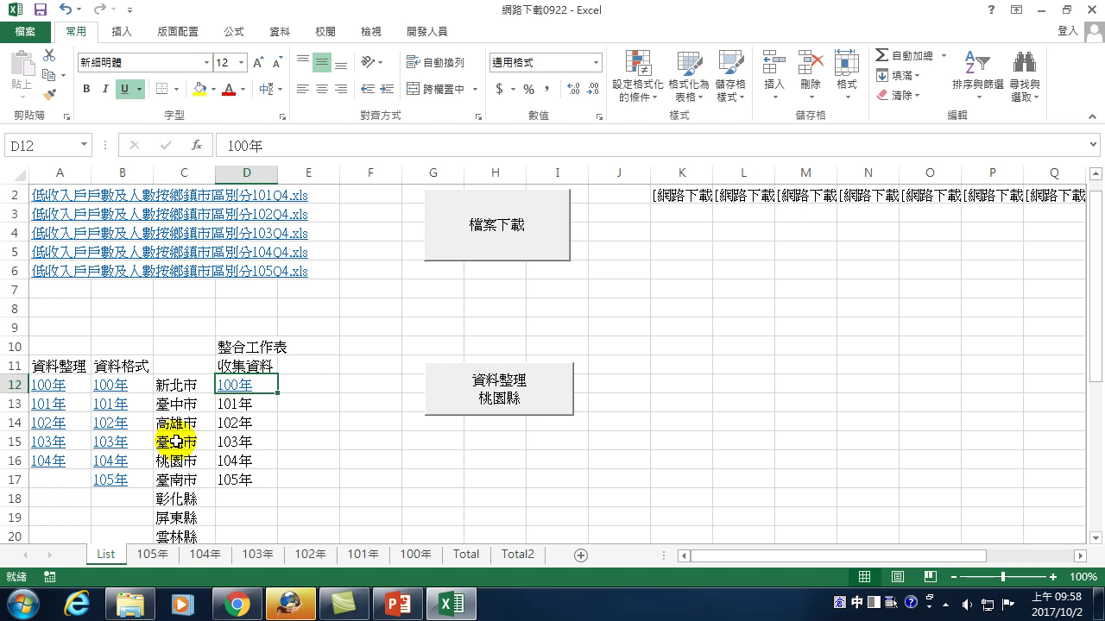
- Open the D12 hyperlink and copy the 100年 sheet's data from A7 (新北市) to Z396
right_click(238, 386)
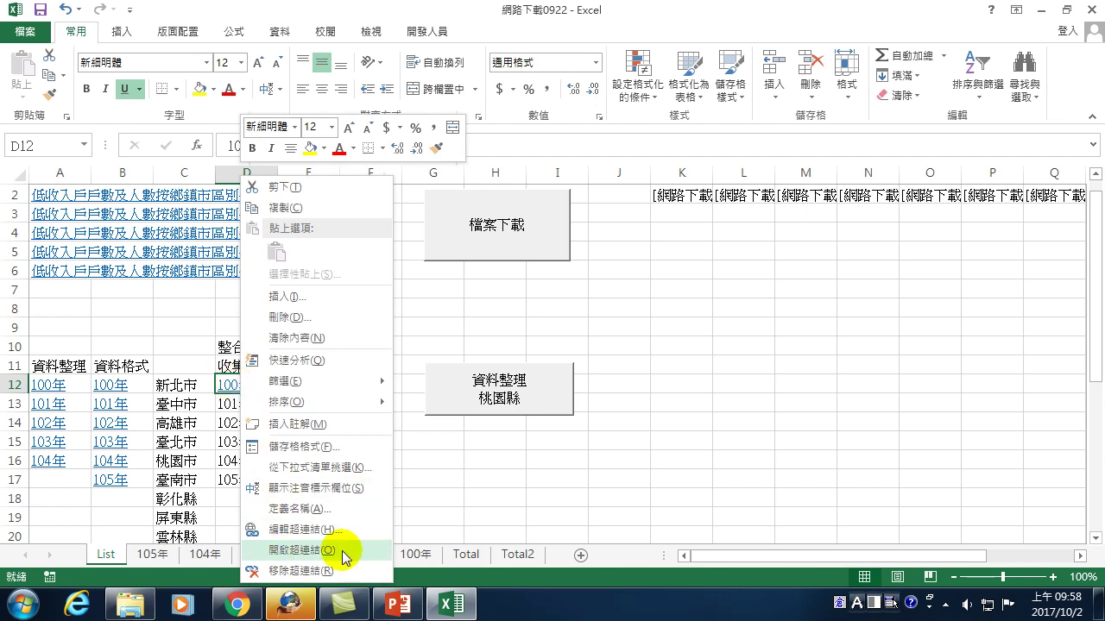
left_click(296, 549)
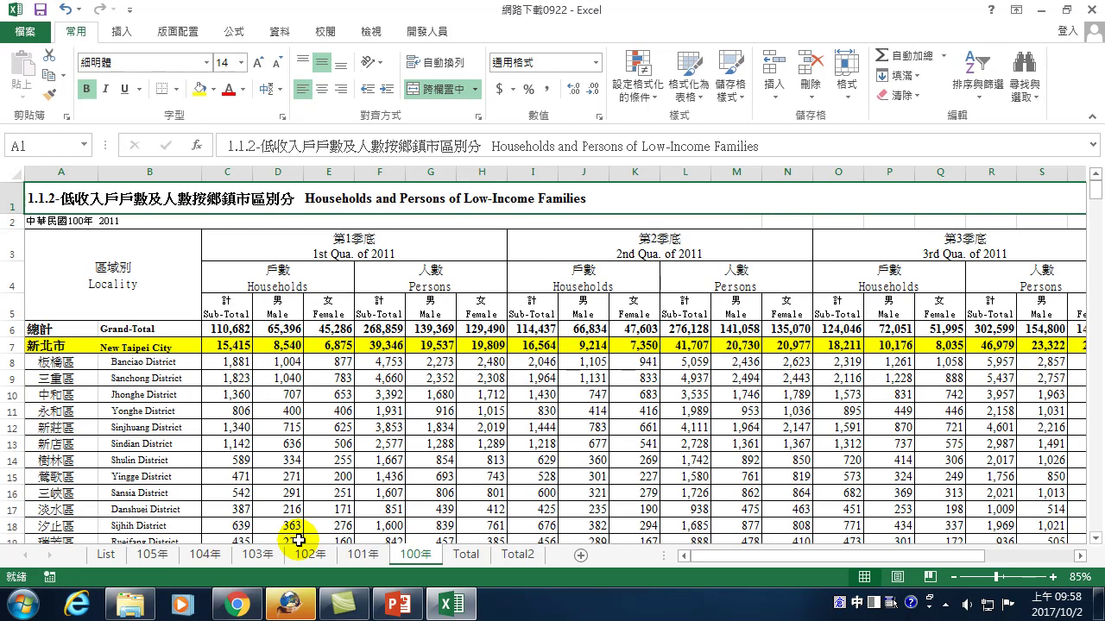
key("Down")
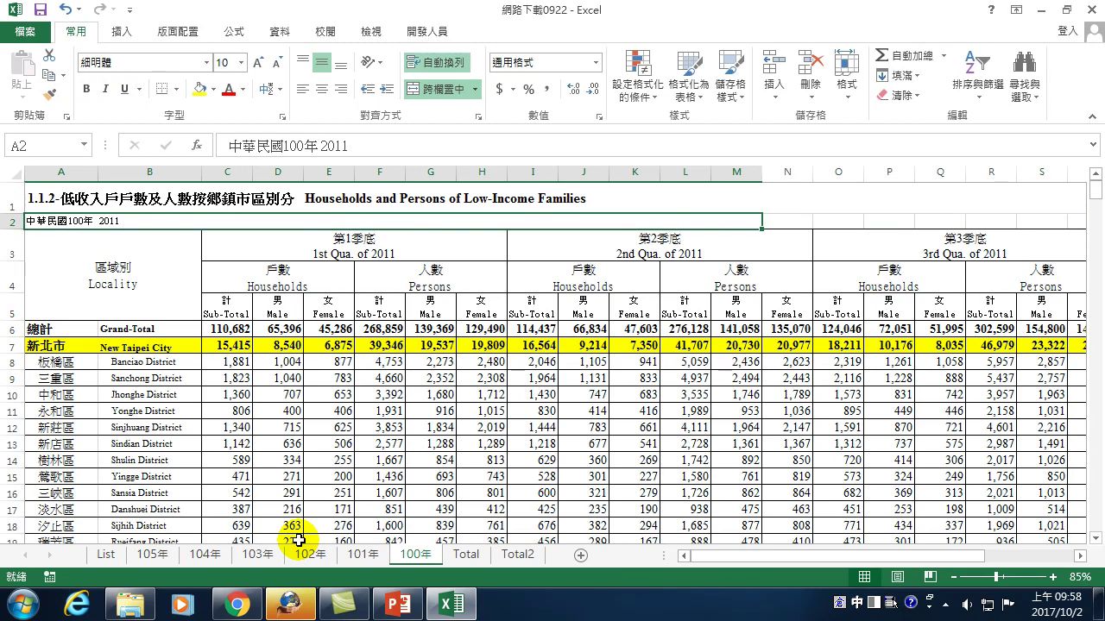
key("Down")
key("Down")
key("Down")
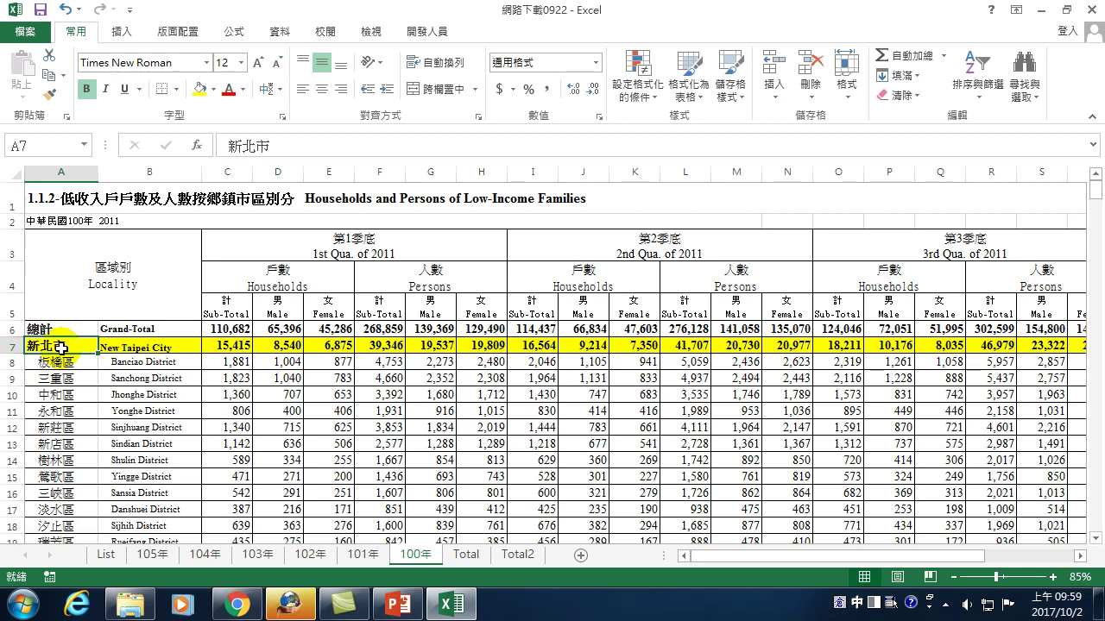
key("End")
key("shift+Down")
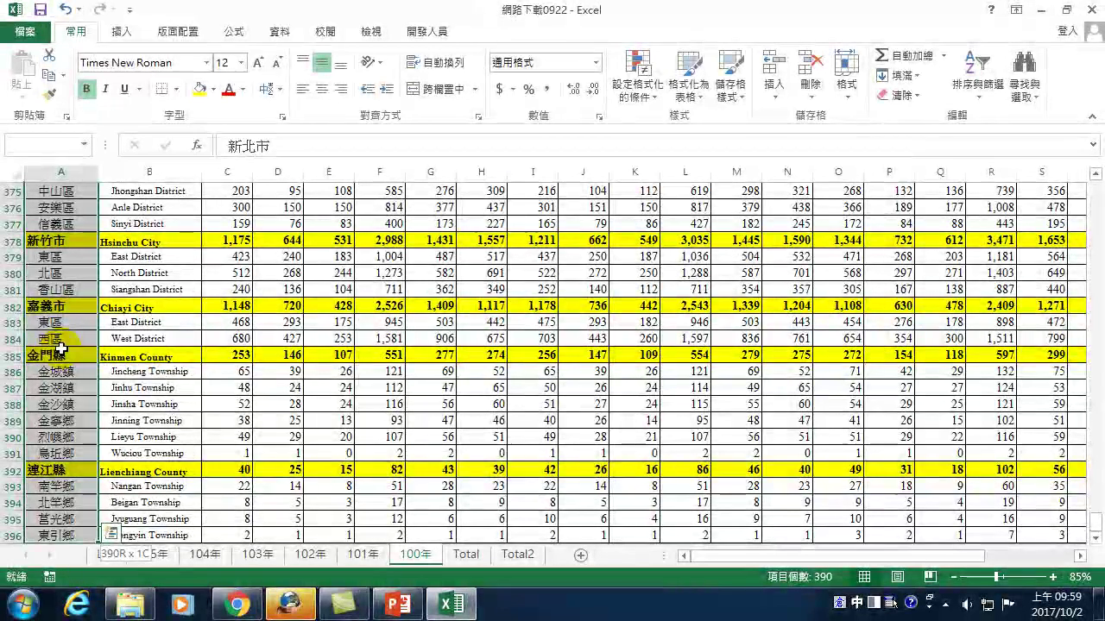
key("ctrl+shift+Right")
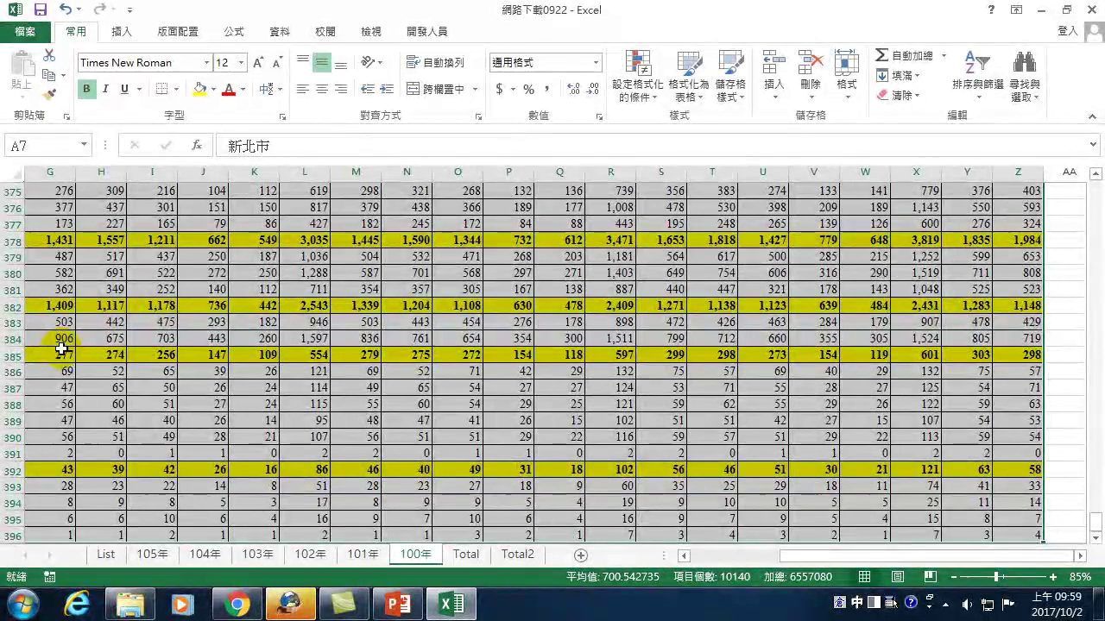
left_click(52, 77)
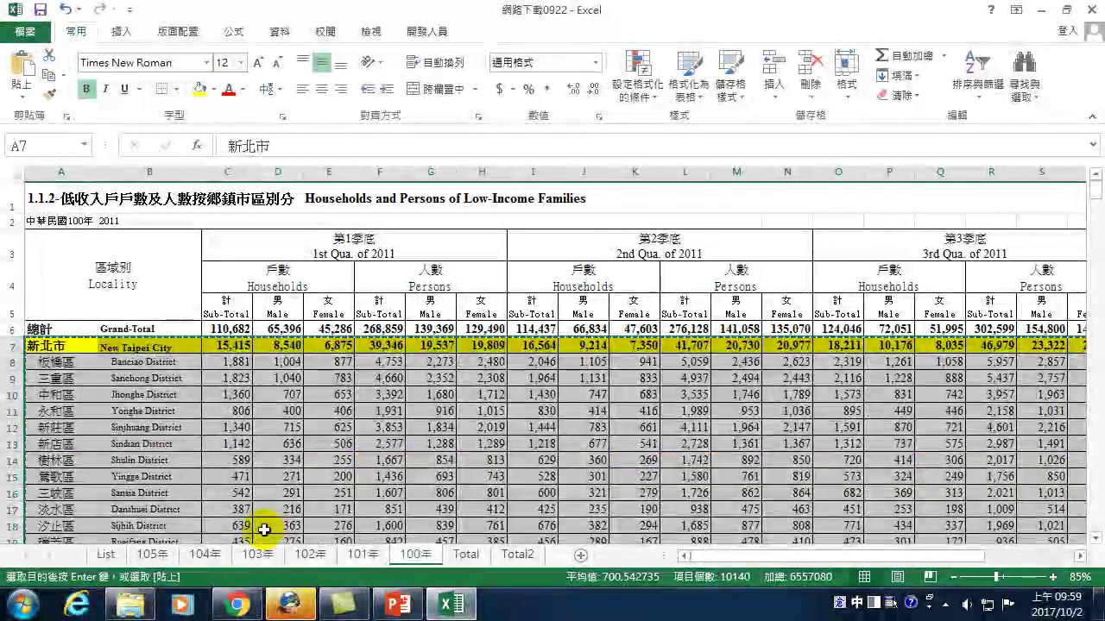
- Paste the 100年 regional data into Total2 at B4, then move to empty cell A394
left_click(522, 557)
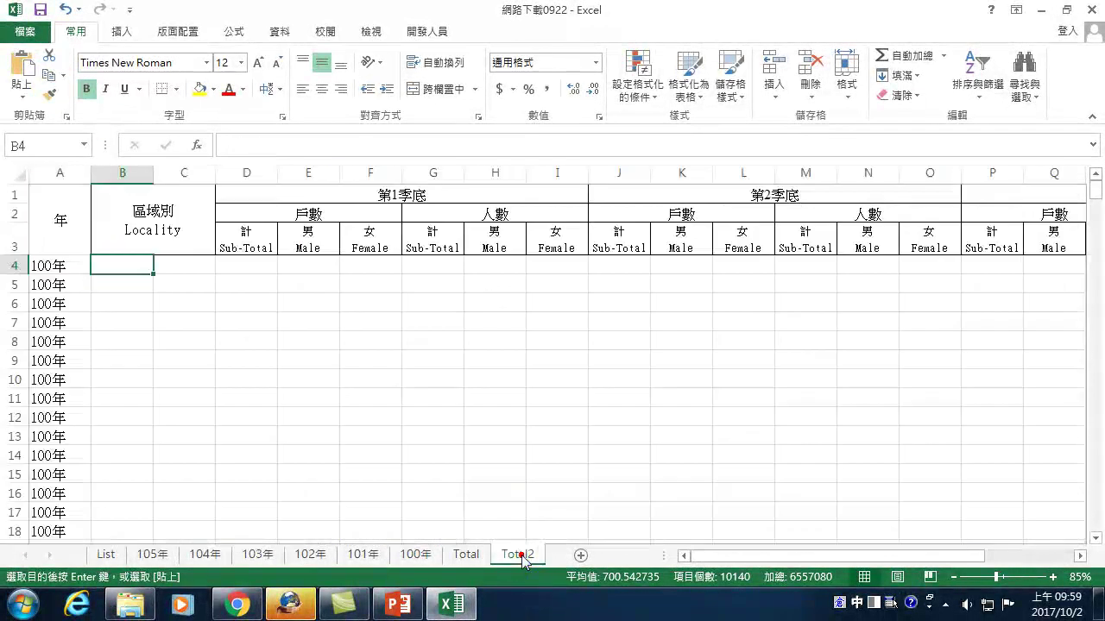
left_click(23, 71)
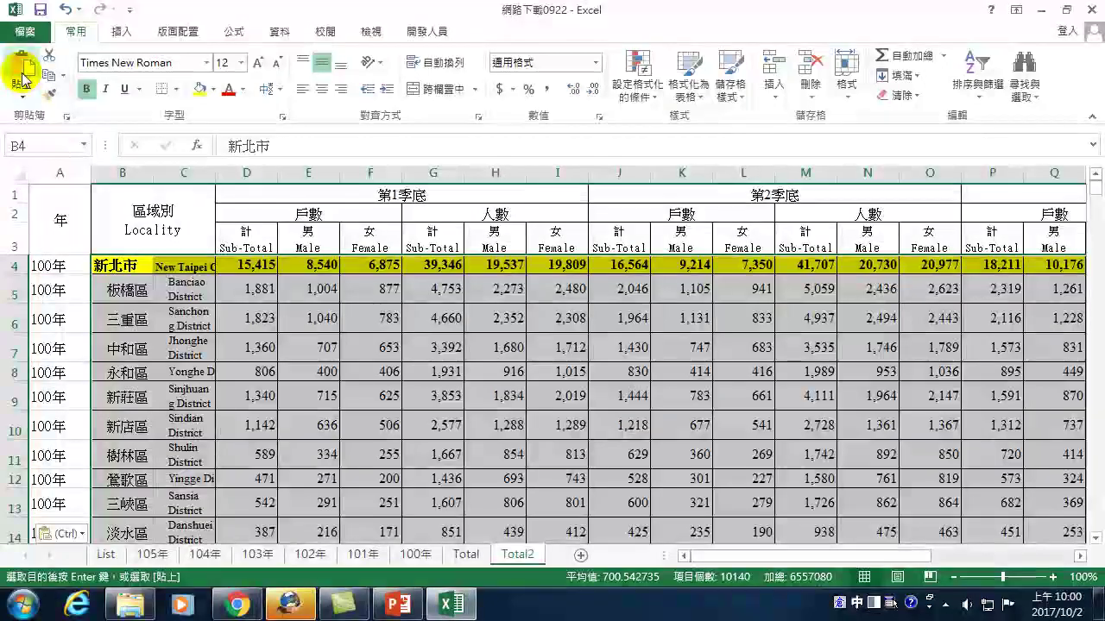
key("Left")
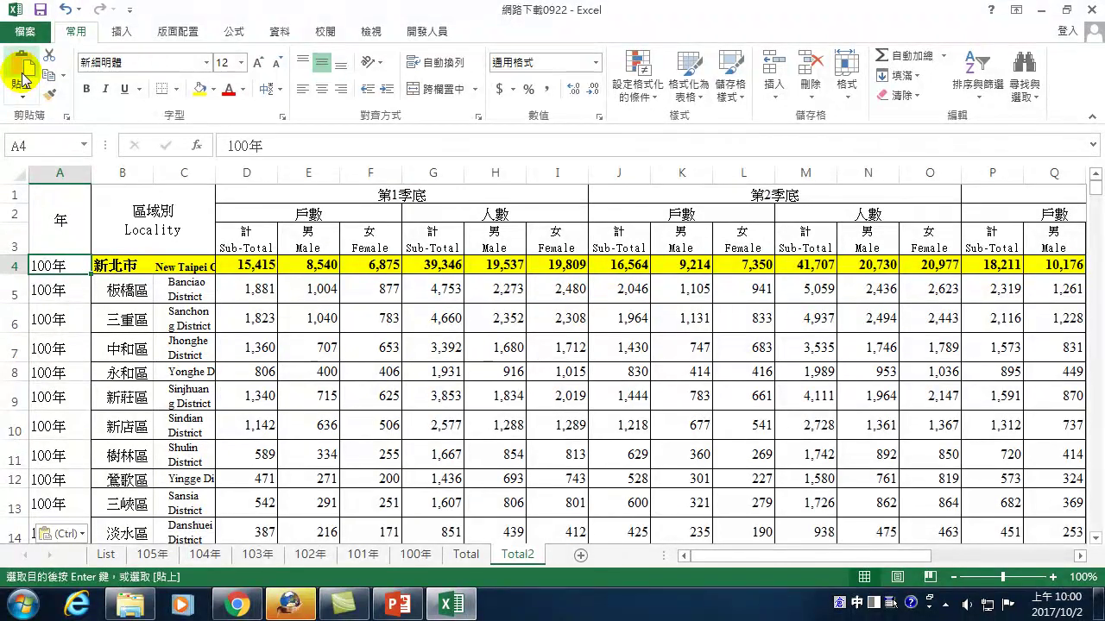
key("ctrl+Down")
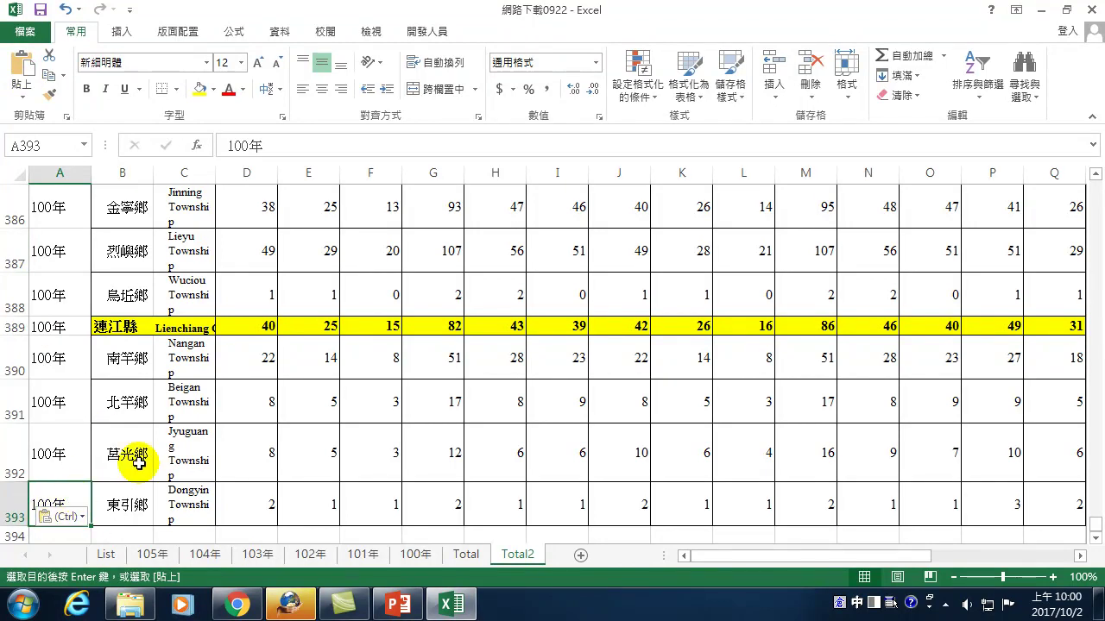
key("Down")
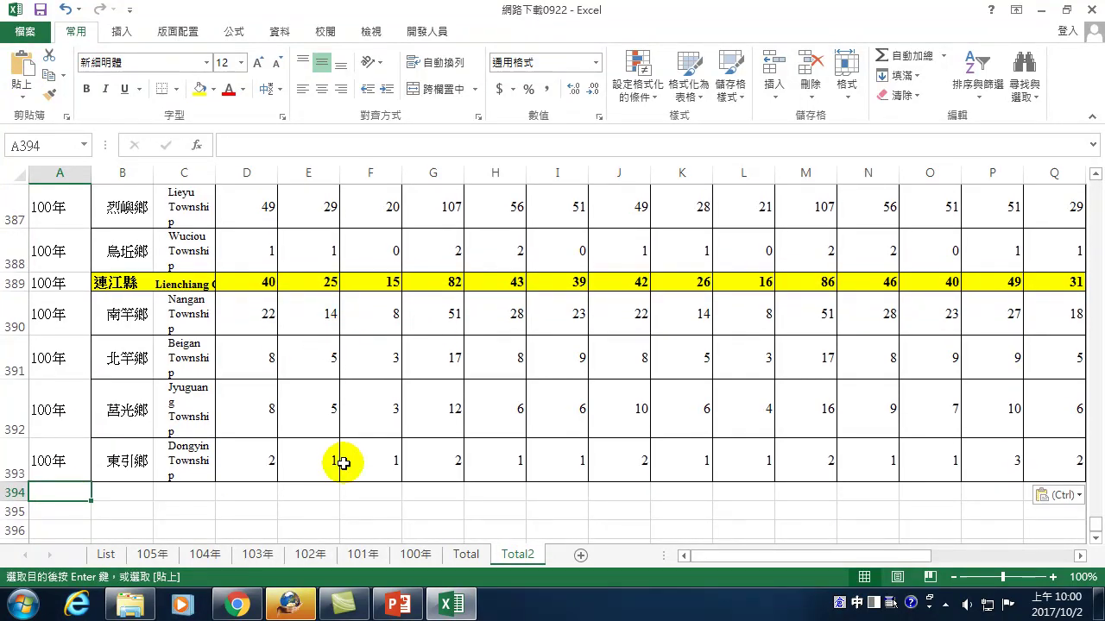
- Return to the List sheet and move down to the 101年 label in D13
left_click(107, 556)
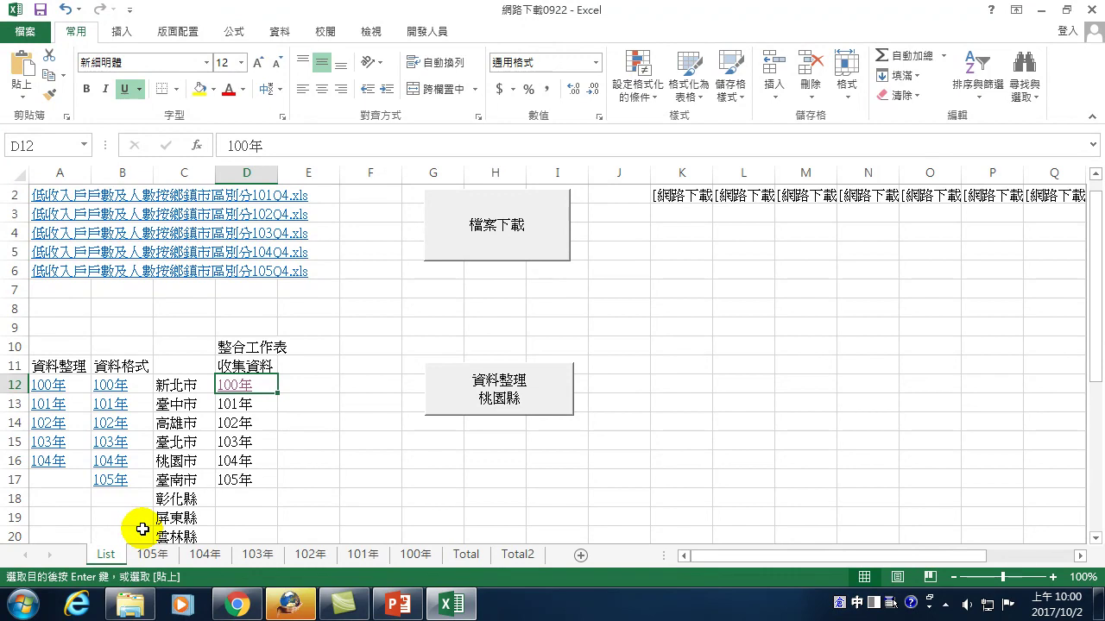
key("Return")
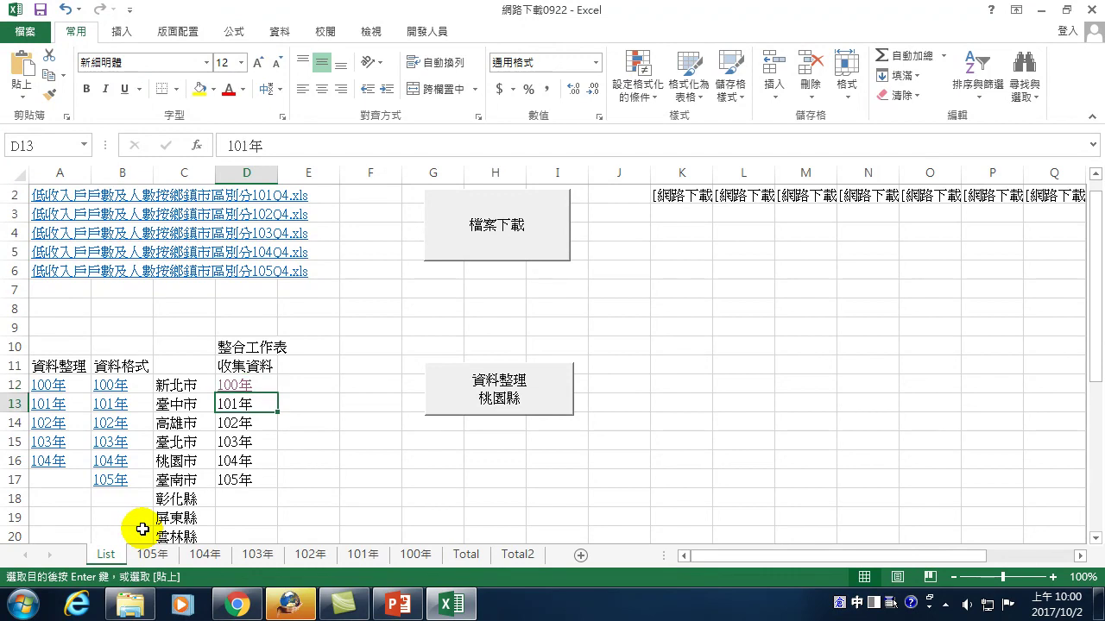